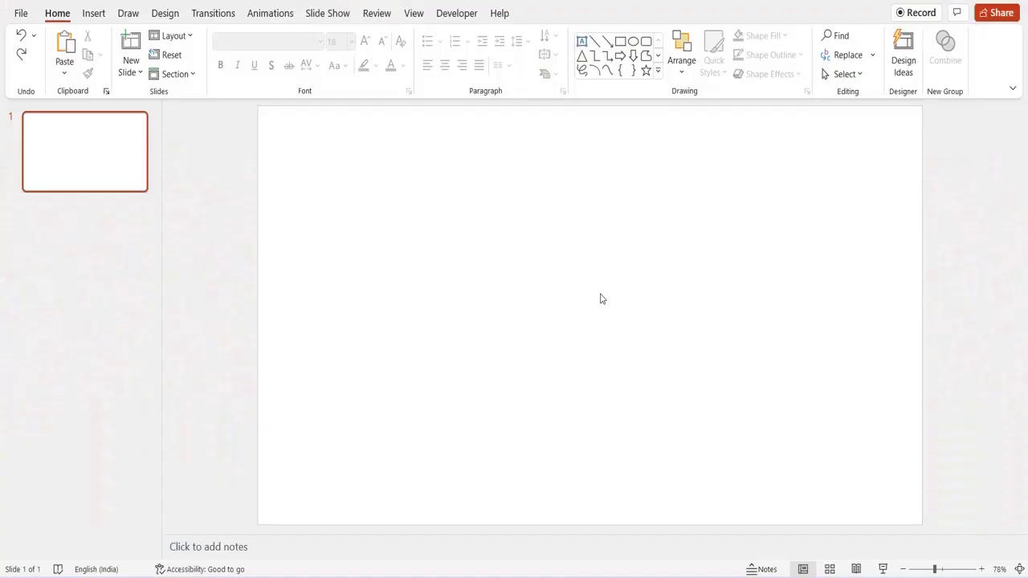
Apply the pale cream Parchment texture as the slide's background fill.
right_click(599, 298)
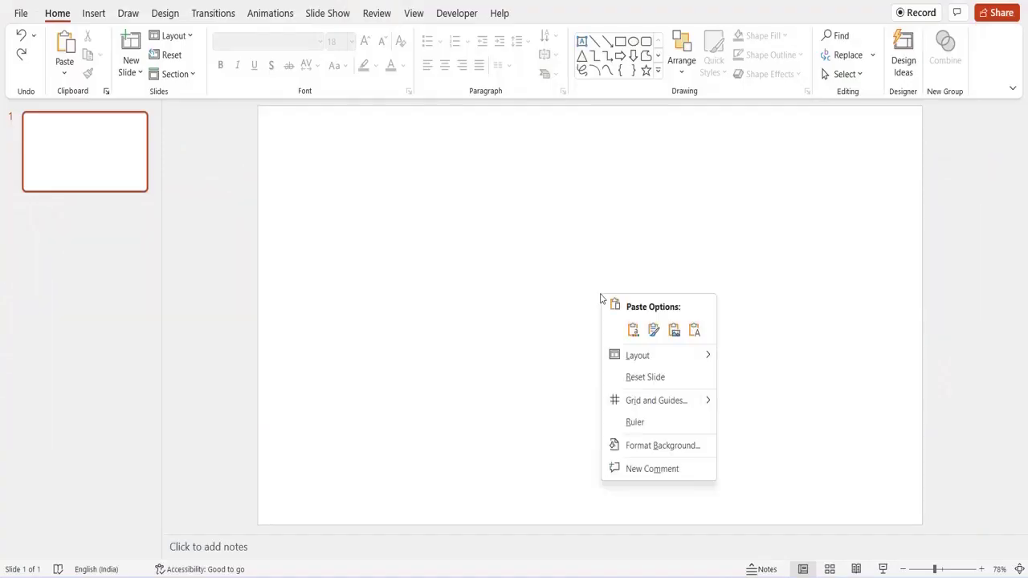
left_click(646, 447)
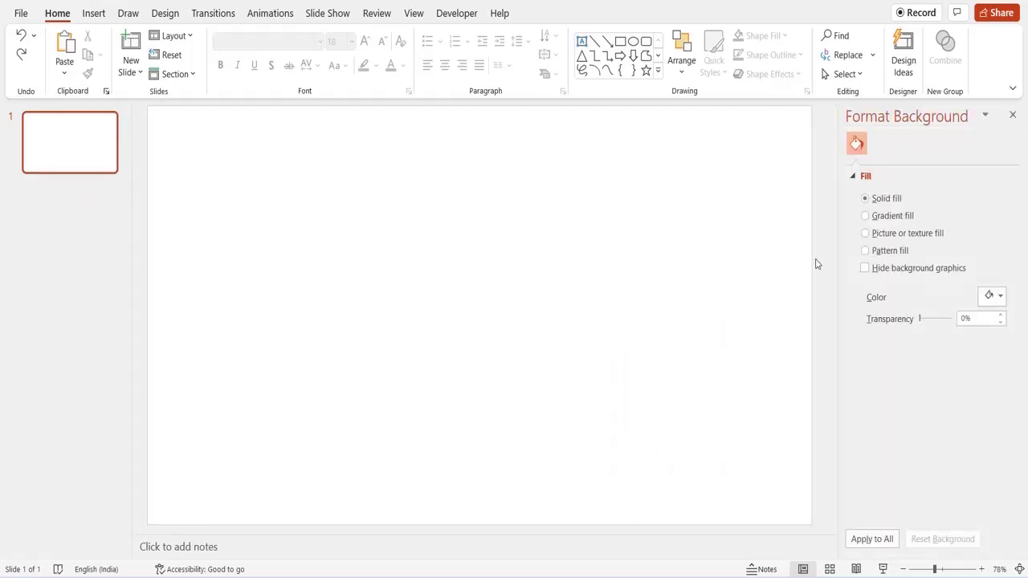
left_click(865, 234)
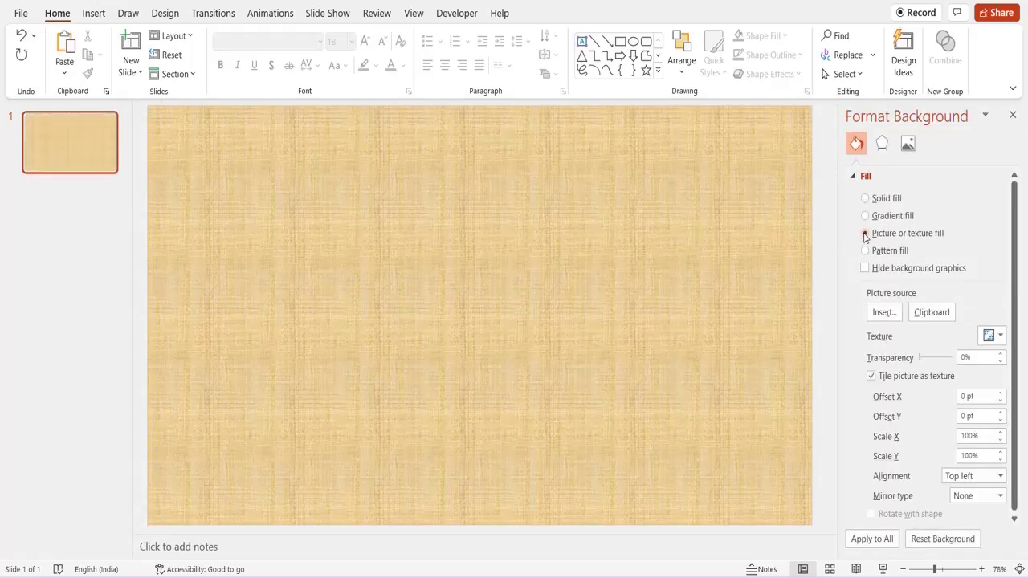
left_click(990, 336)
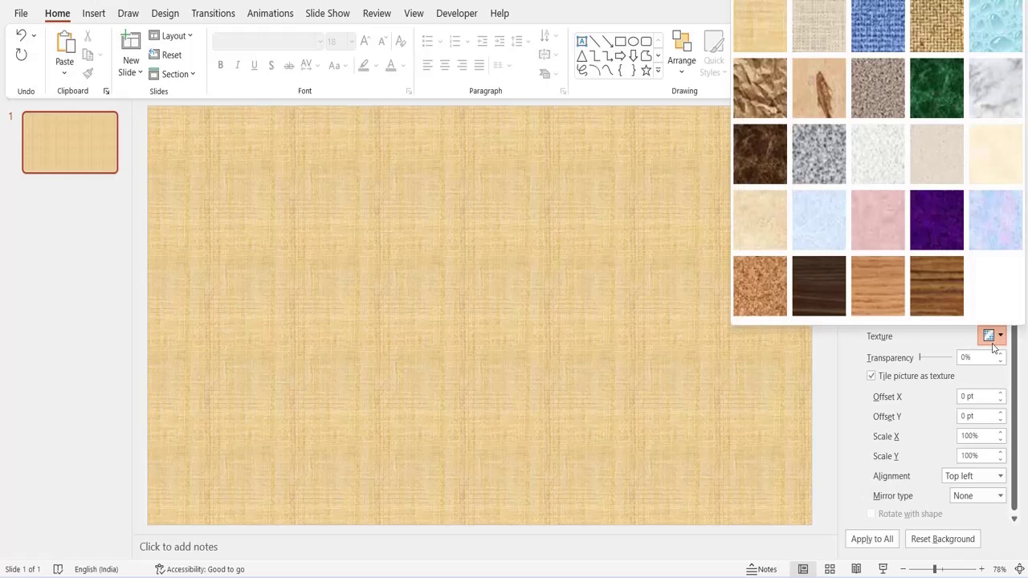
left_click(1002, 167)
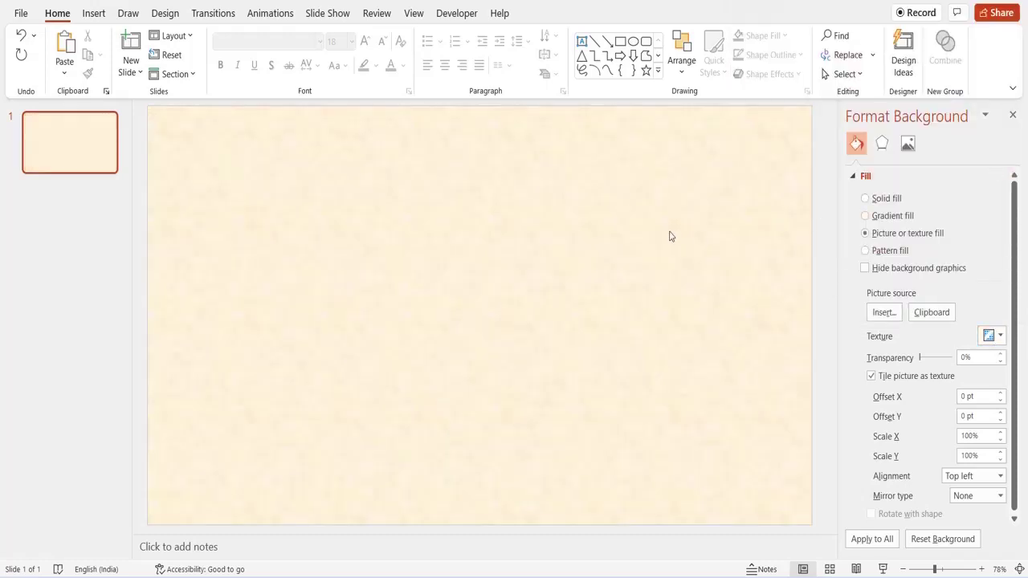
left_click(98, 13)
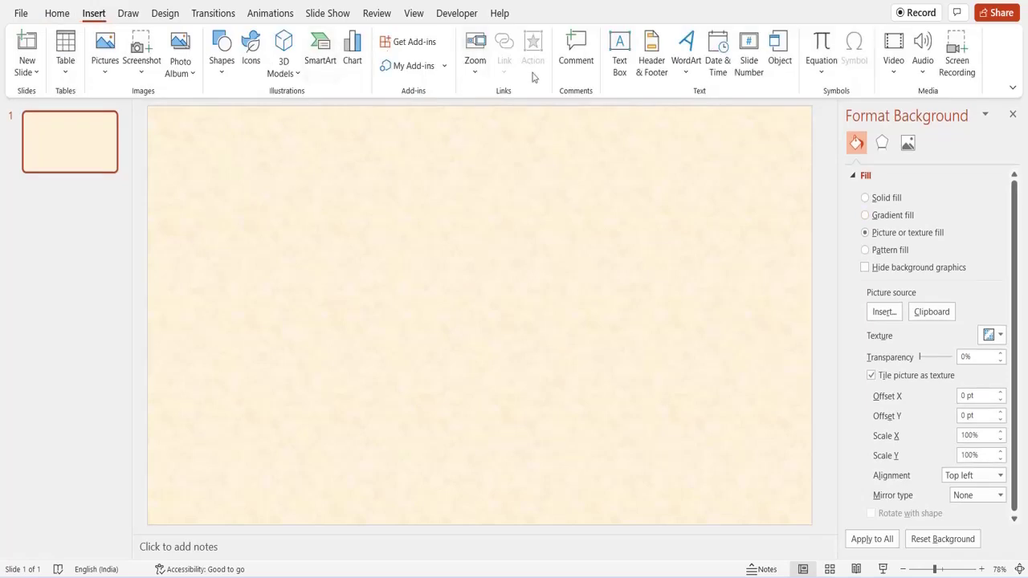
Draw a text box near the slide centre and paste the cat quote into it.
left_click(620, 84)
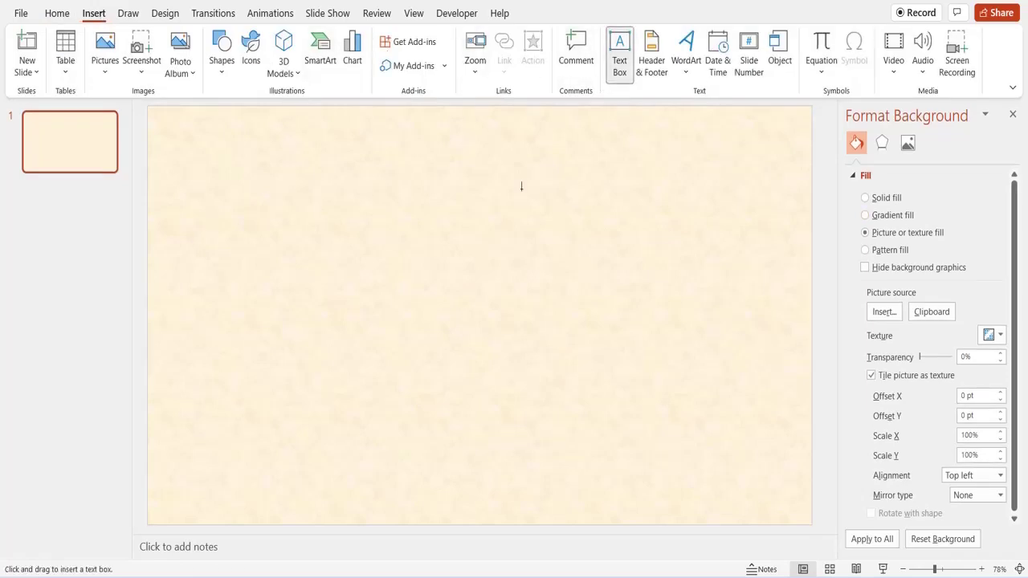
left_click_drag(380, 267, 615, 325)
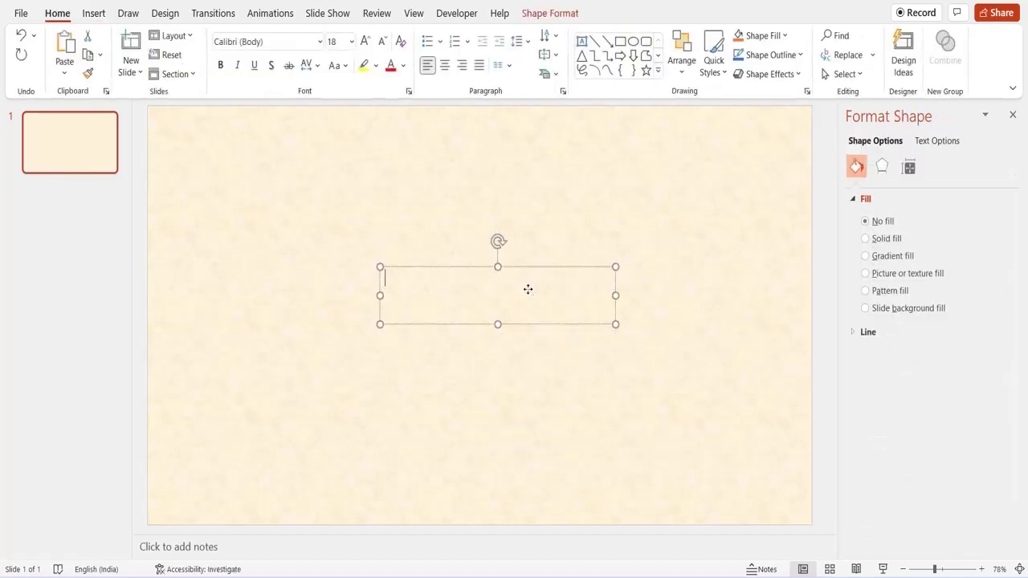
type("Your house will always be blessed with love, laughter and friendship if you have a cat")
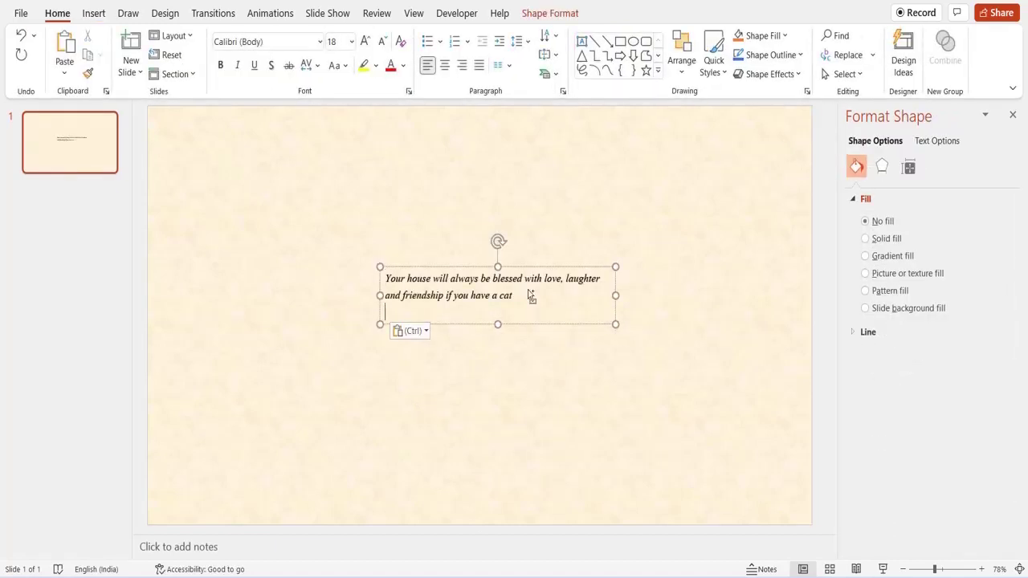
key("BackSpace")
Make the whole quote centred, 48-point and bold.
key("ctrl+a")
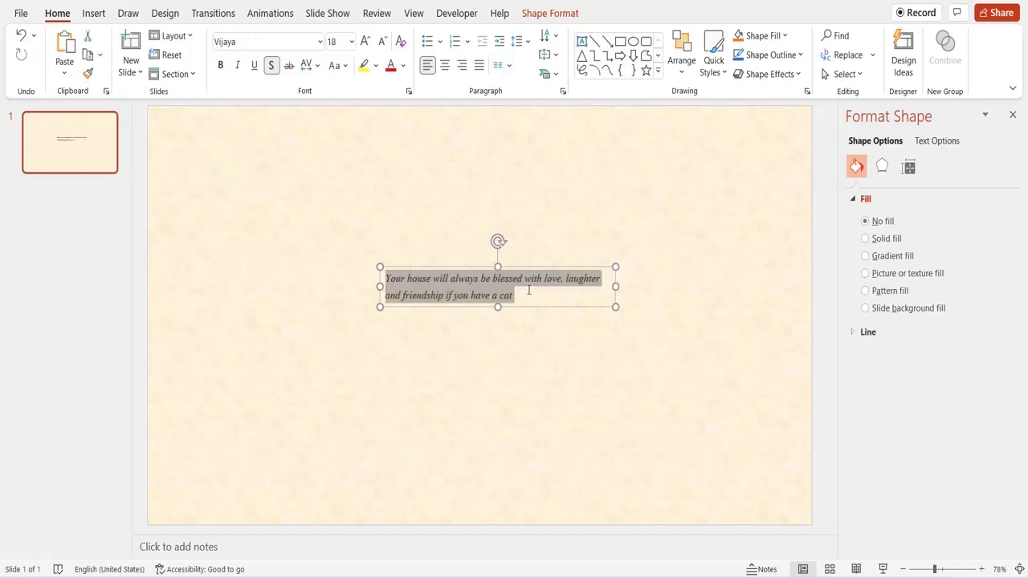
left_click(445, 66)
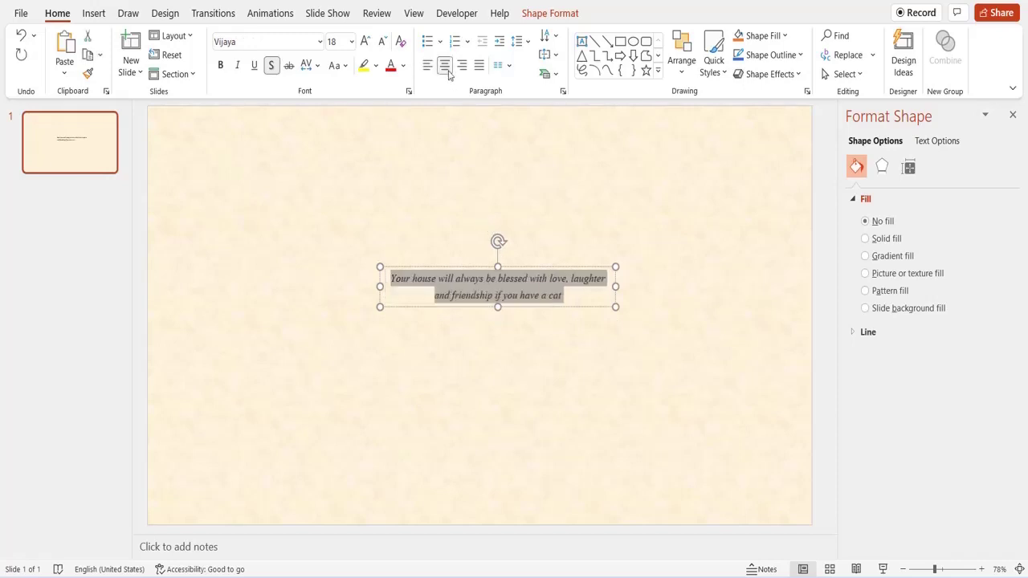
left_click(334, 42)
type("48")
key("Return")
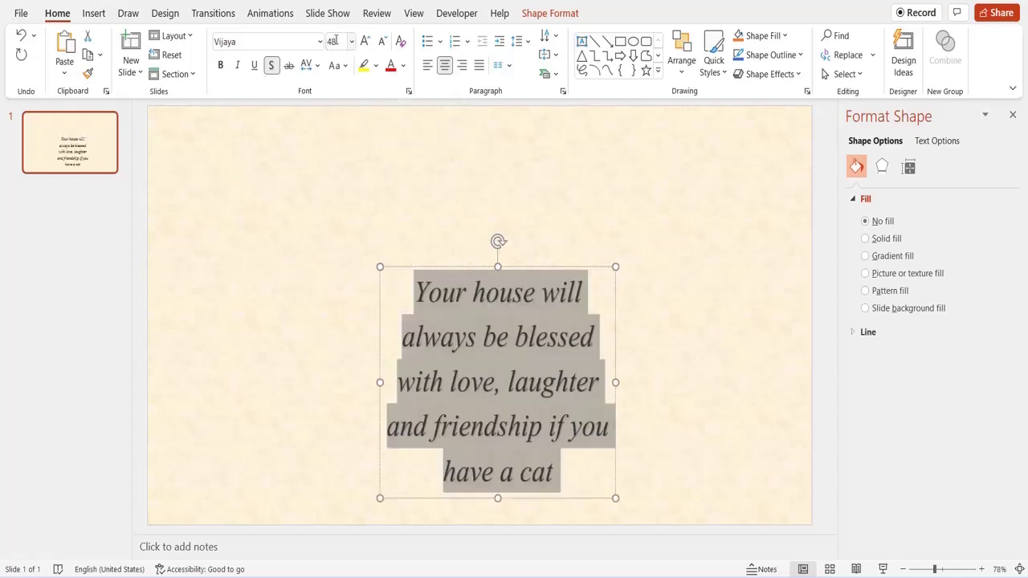
left_click(221, 65)
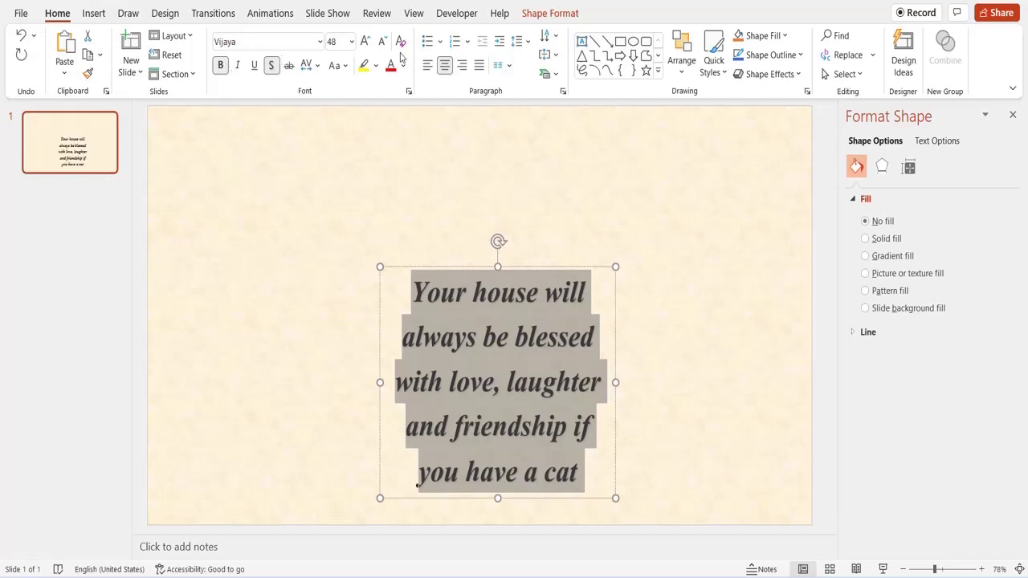
left_click(535, 24)
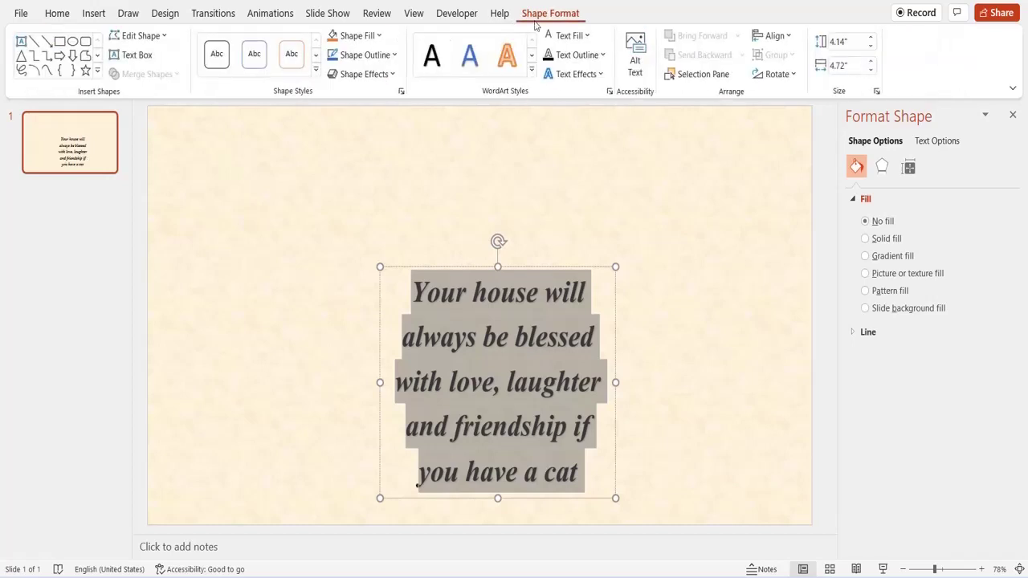
Apply a WordArt style to the quote with a dark orange-brown text fill.
left_click(533, 71)
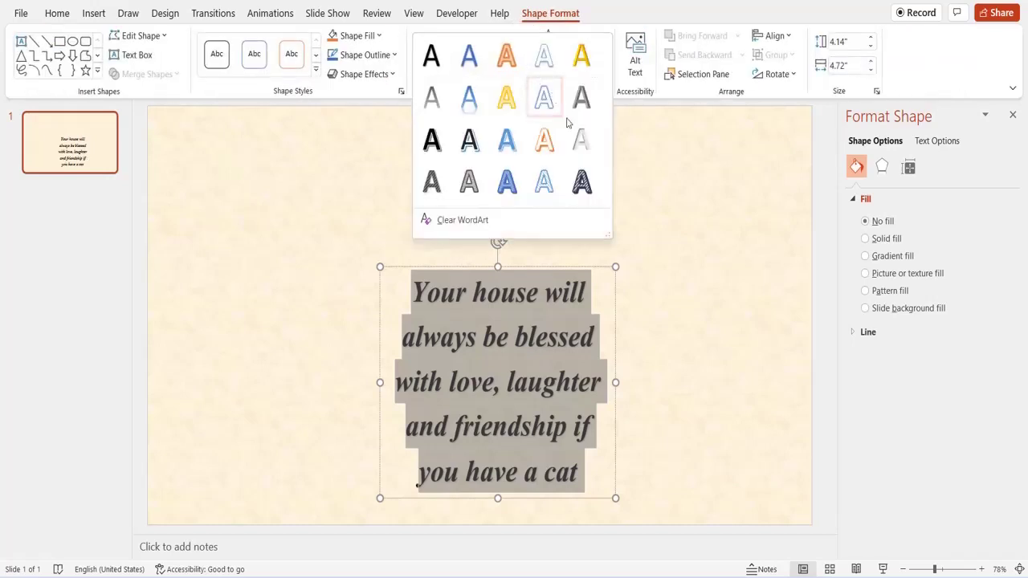
left_click(575, 133)
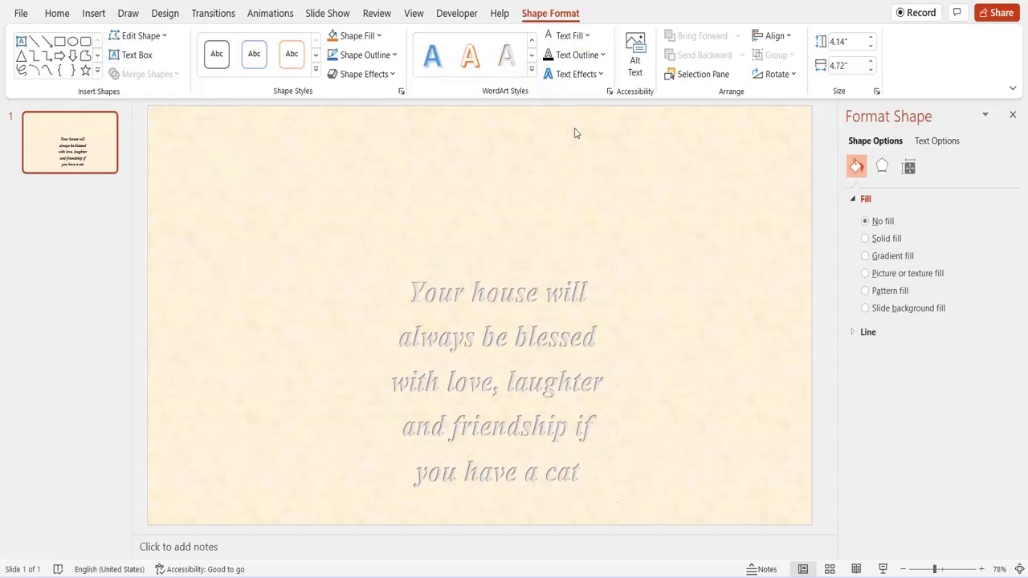
left_click(579, 37)
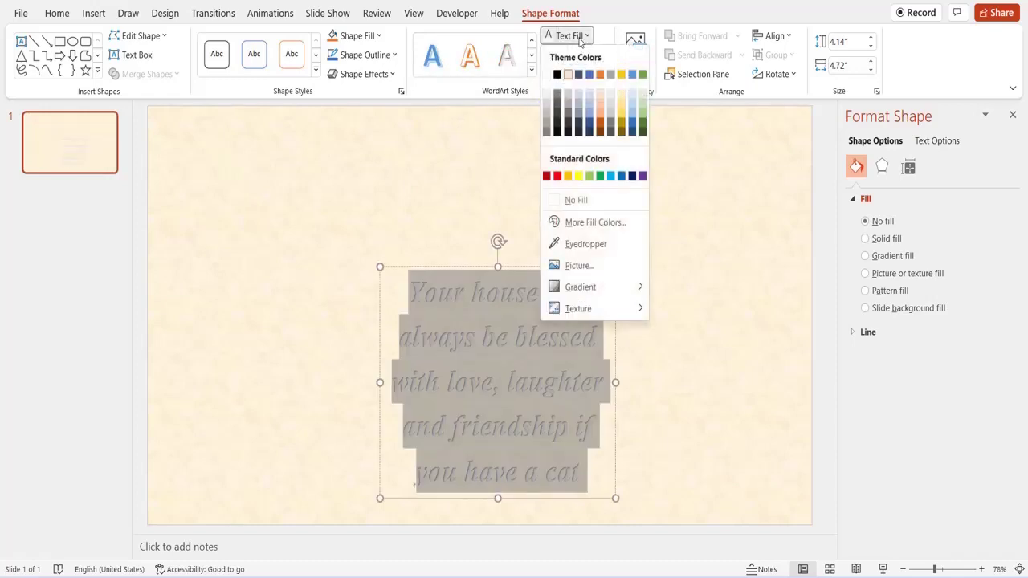
left_click(603, 136)
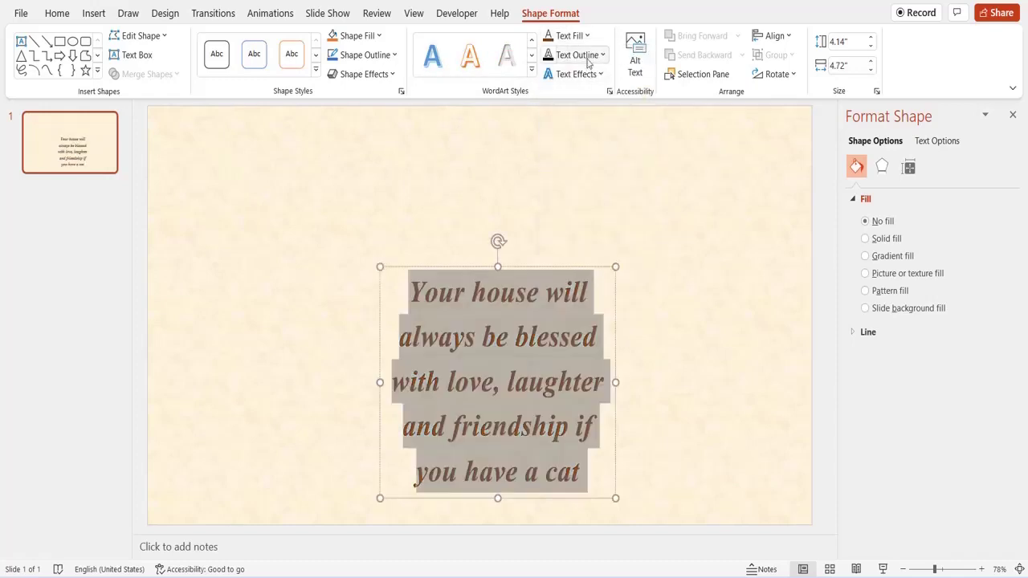
Give the quote text a 1 pt Orange, Accent 2, Darker 25% outline.
left_click(589, 57)
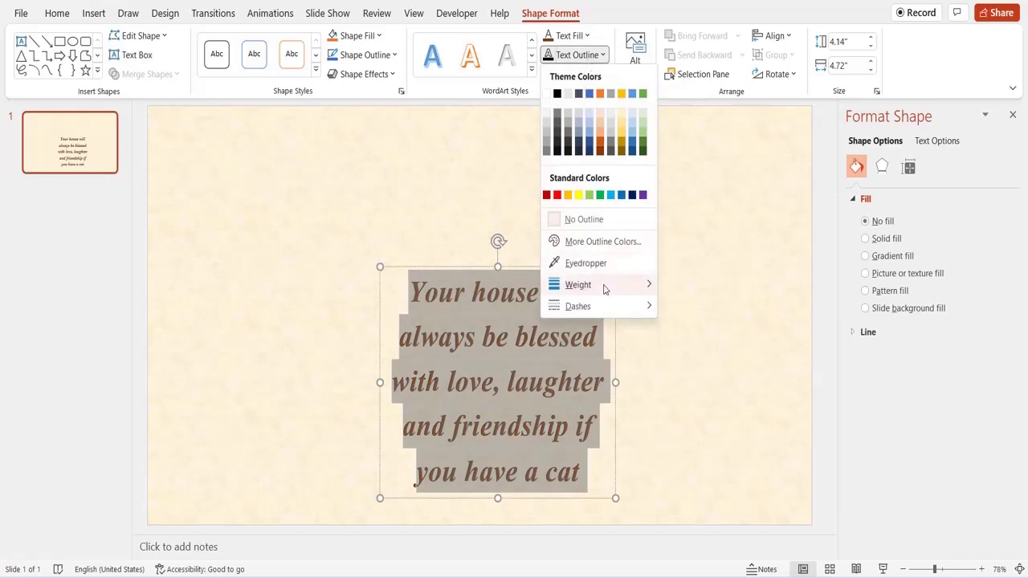
mouse_move(578, 284)
left_click(688, 354)
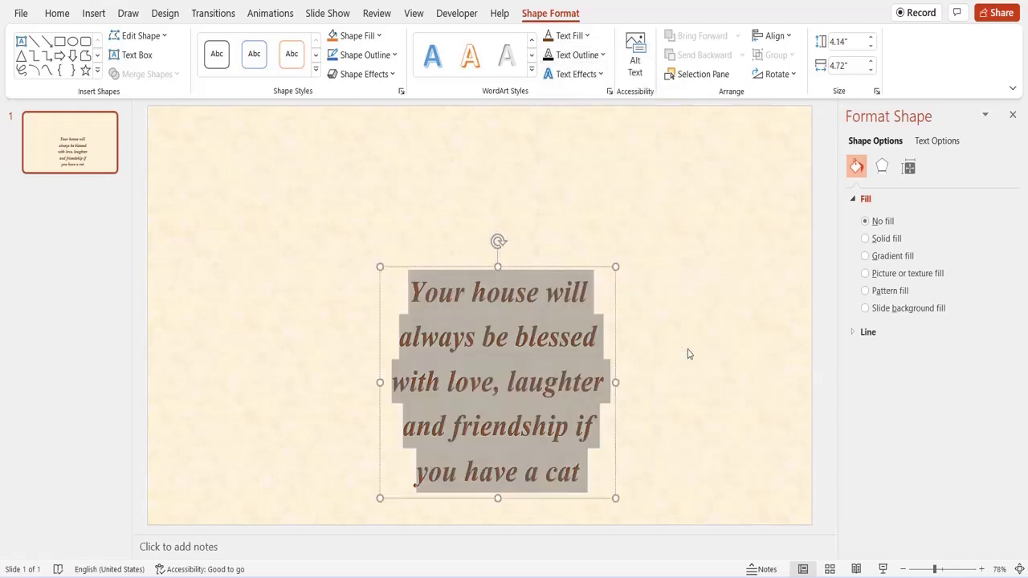
left_click(572, 58)
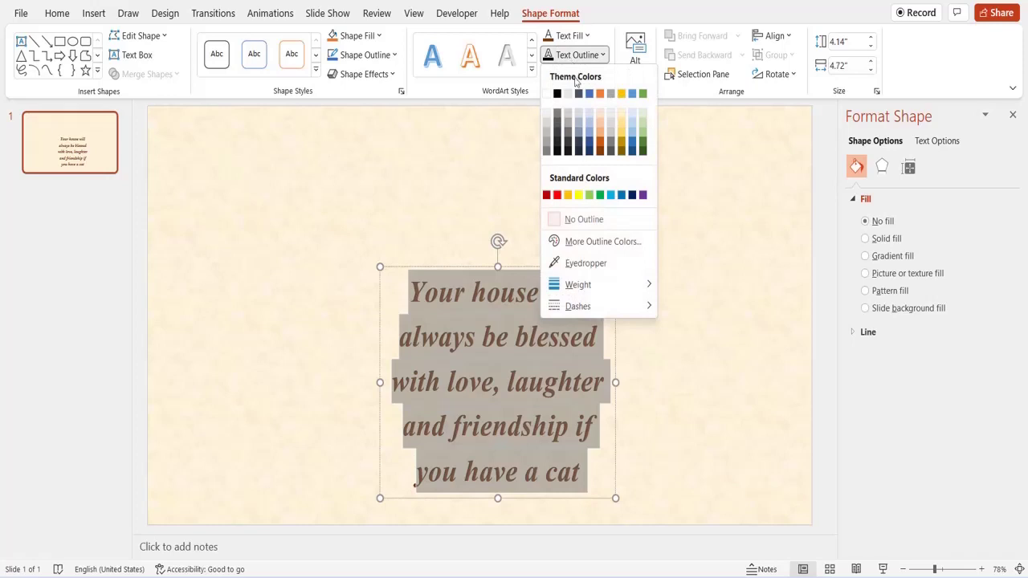
left_click(600, 146)
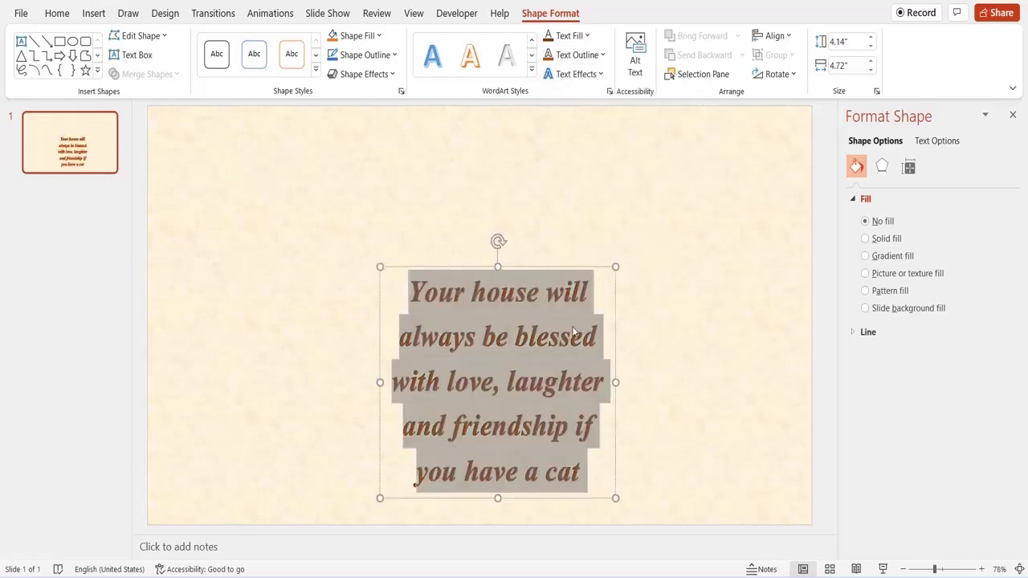
Widen the quote box so the text wraps onto three lines, then nudge it slightly up.
left_click_drag(615, 382, 653, 382)
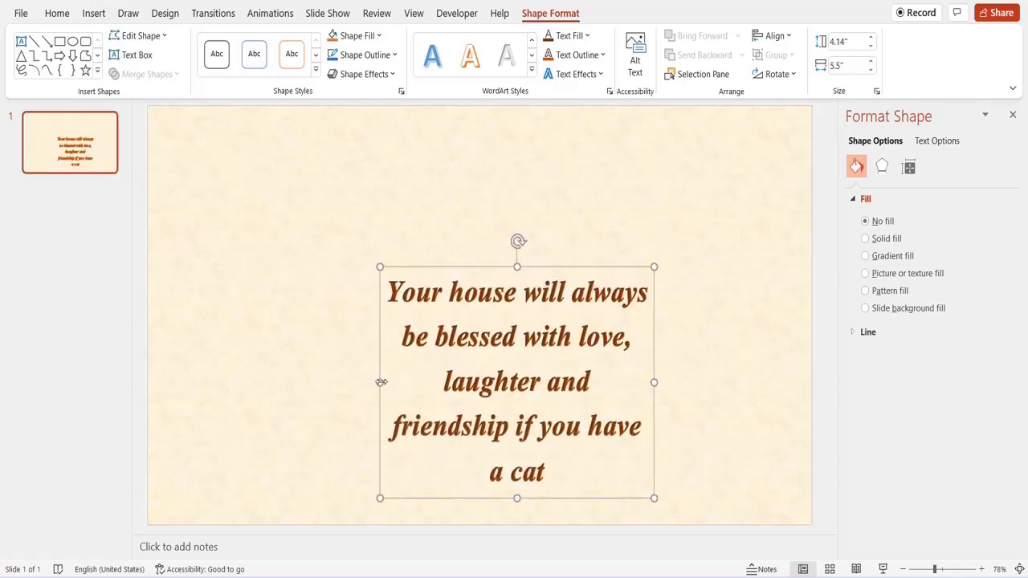
left_click_drag(380, 382, 272, 347)
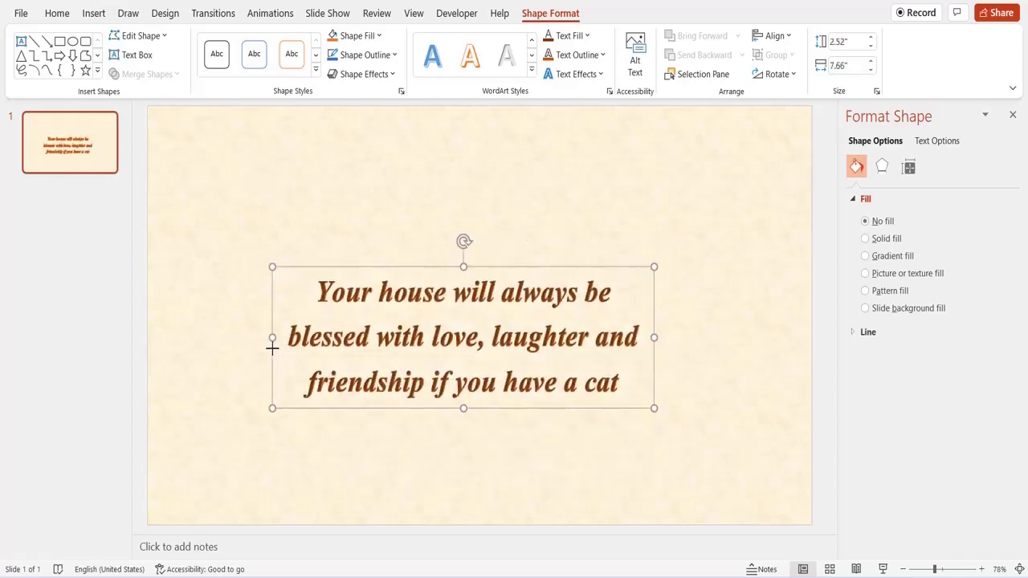
left_click_drag(533, 266, 549, 241)
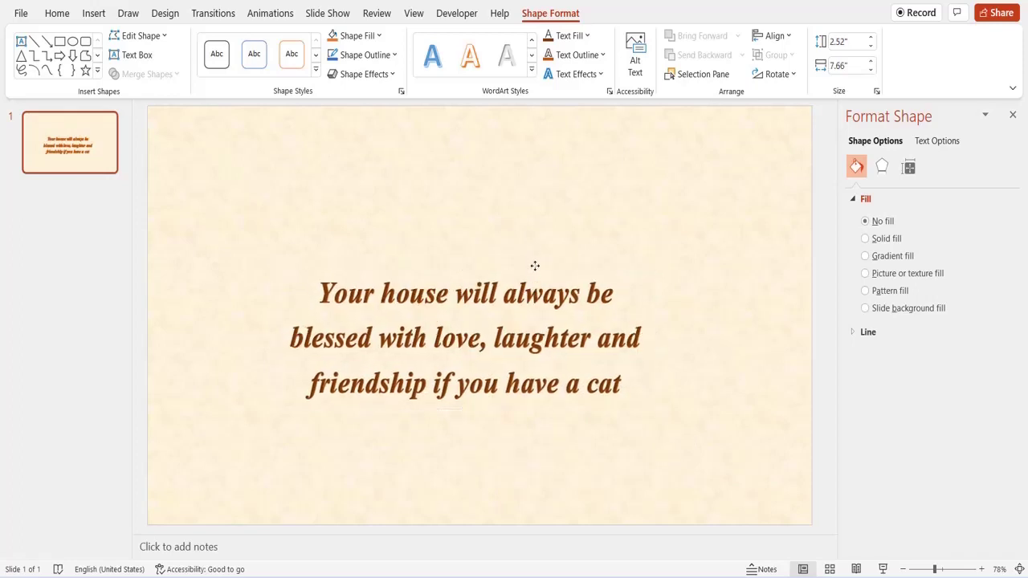
left_click(574, 225)
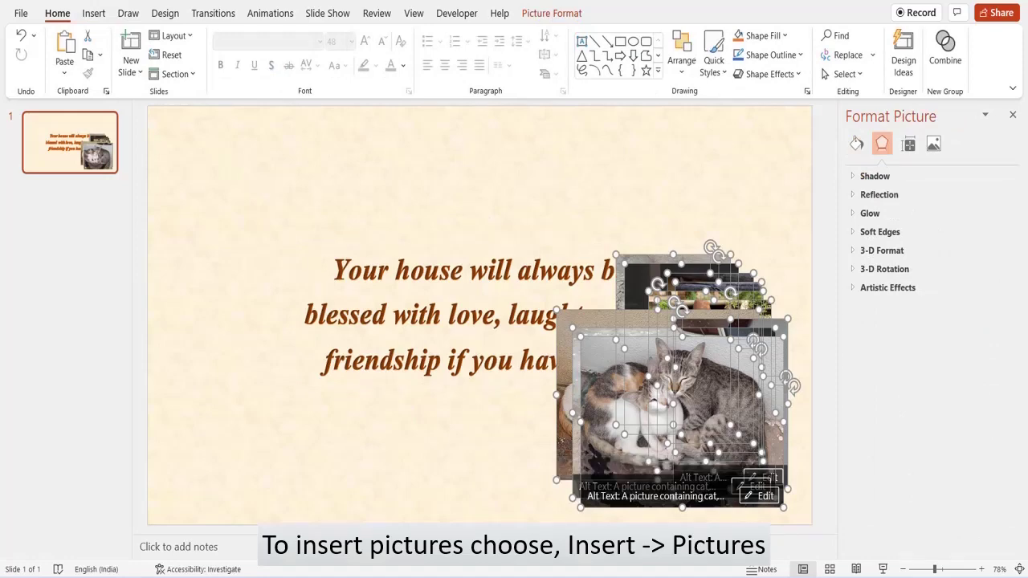
Move the front cat photo and the scooter-cat photo into the top row, resizing both to even height.
left_click(601, 216)
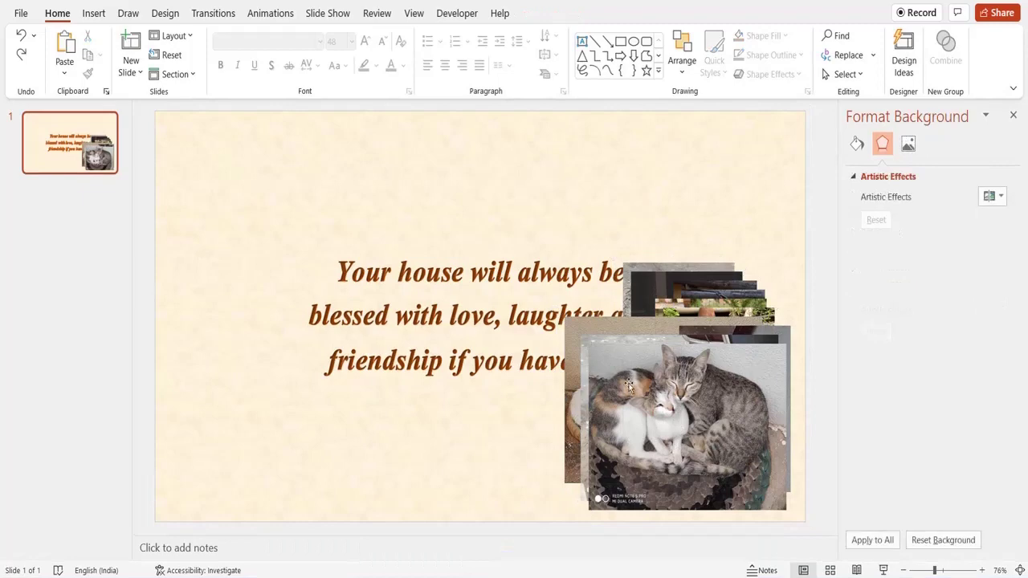
left_click_drag(632, 396, 196, 165)
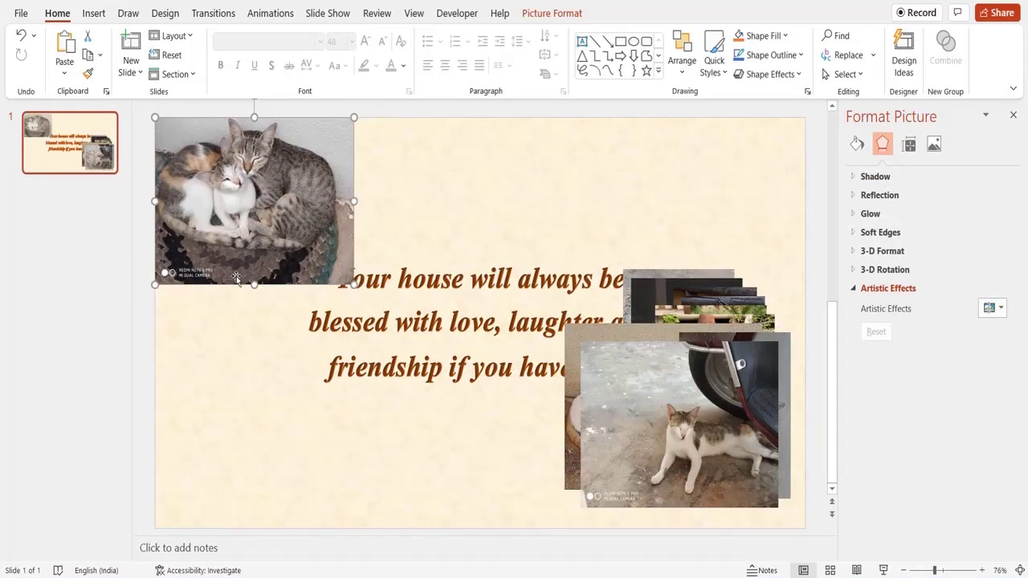
left_click_drag(254, 284, 254, 232)
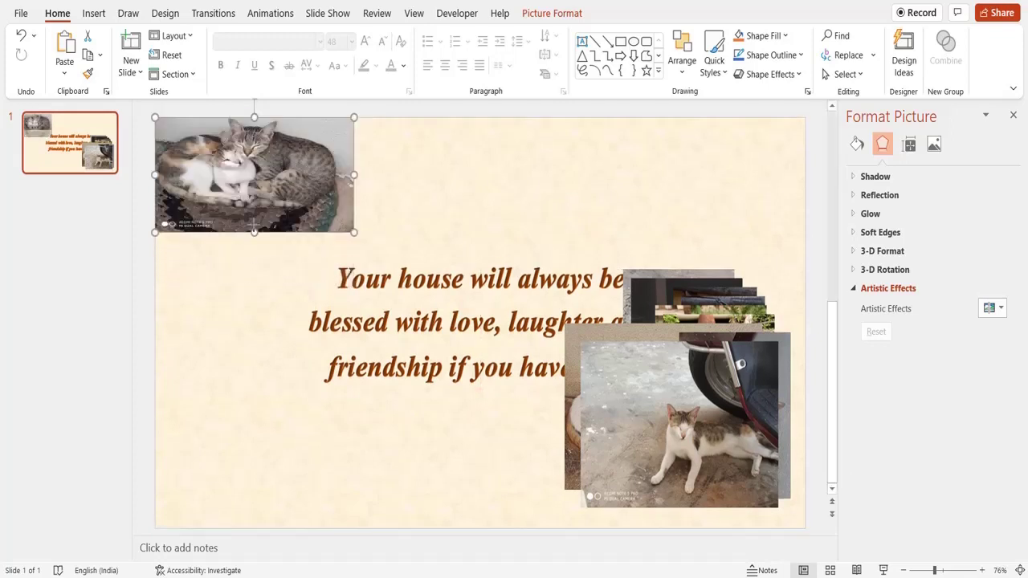
left_click_drag(355, 174, 306, 172)
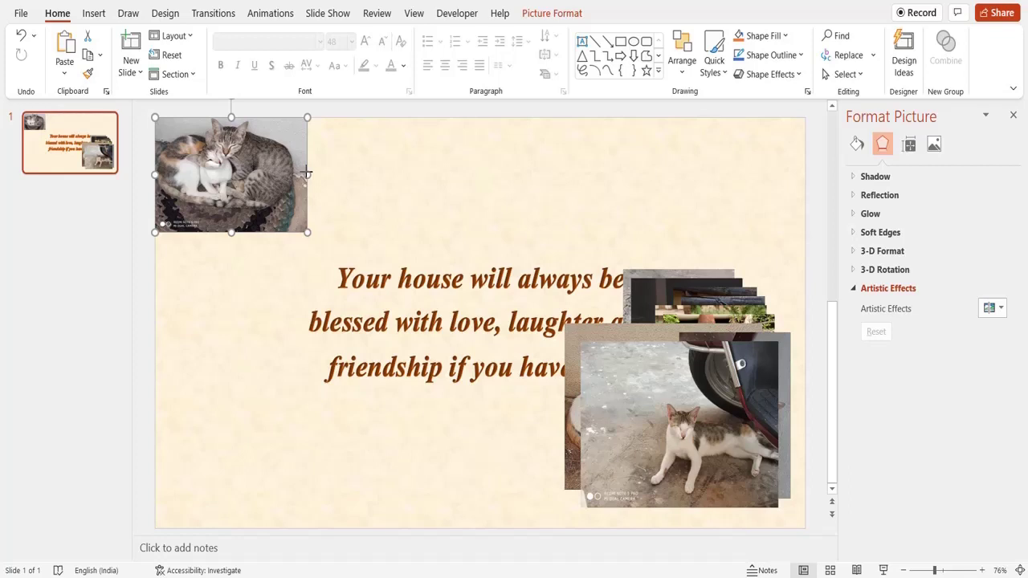
mouse_move(680, 435)
left_mouse_down()
mouse_move(411, 216)
mouse_move(404, 195)
left_mouse_up()
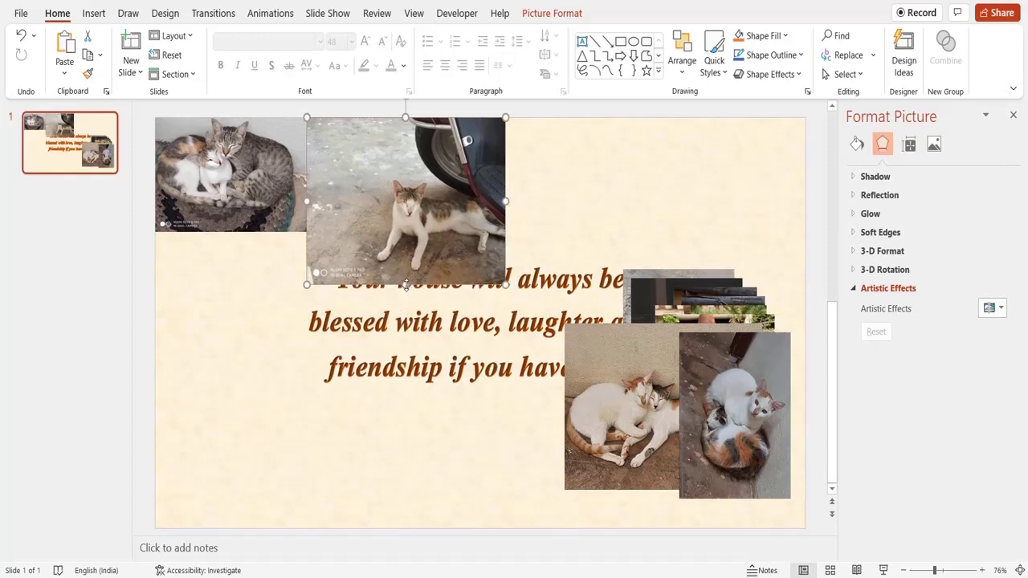
left_click_drag(406, 285, 404, 230)
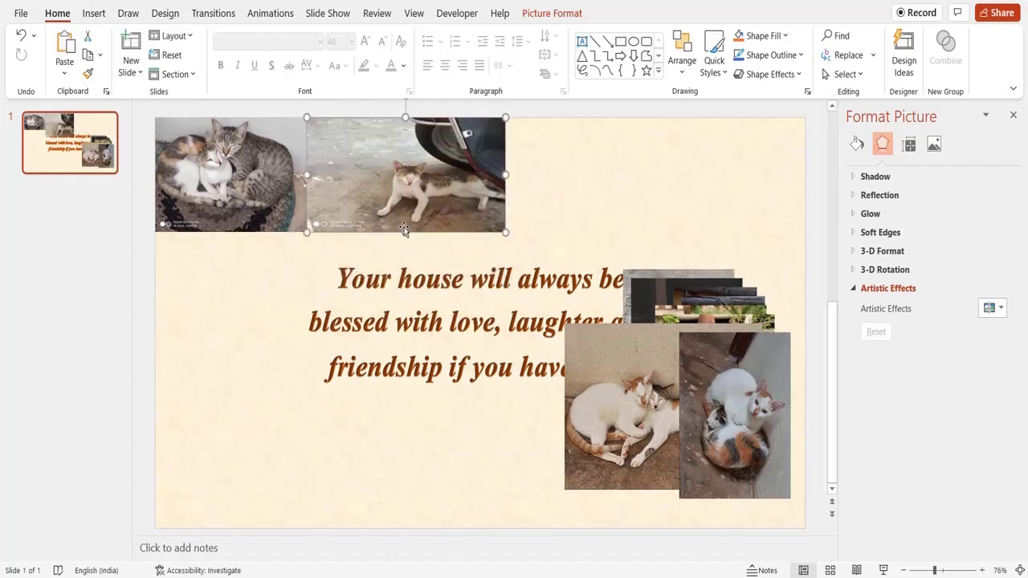
left_click_drag(505, 175, 461, 166)
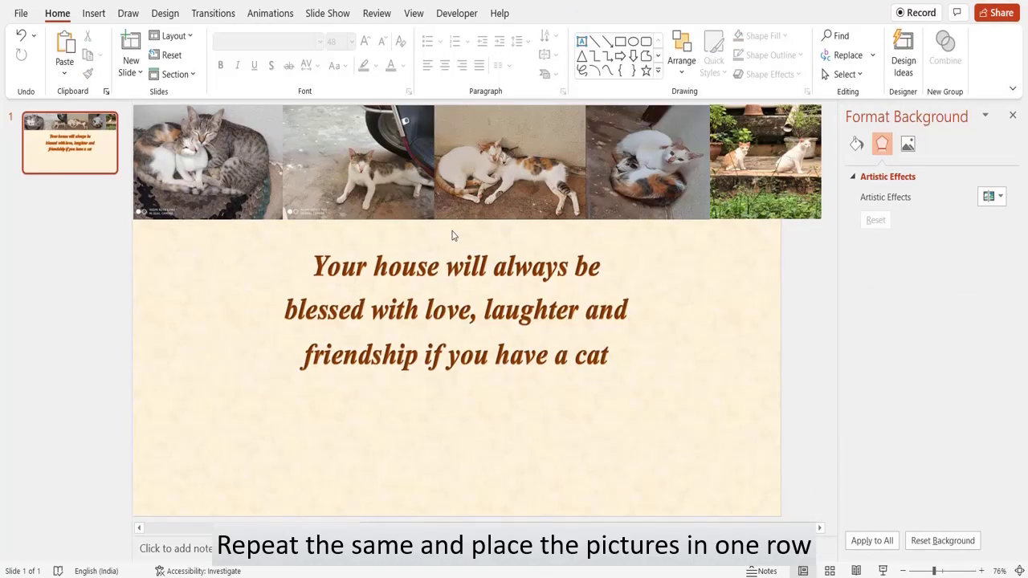
Select all the cat photos in the top row together.
scroll(452, 235, "left", 2)
scroll(452, 235, "left", 4)
scroll(452, 236, "left", 2)
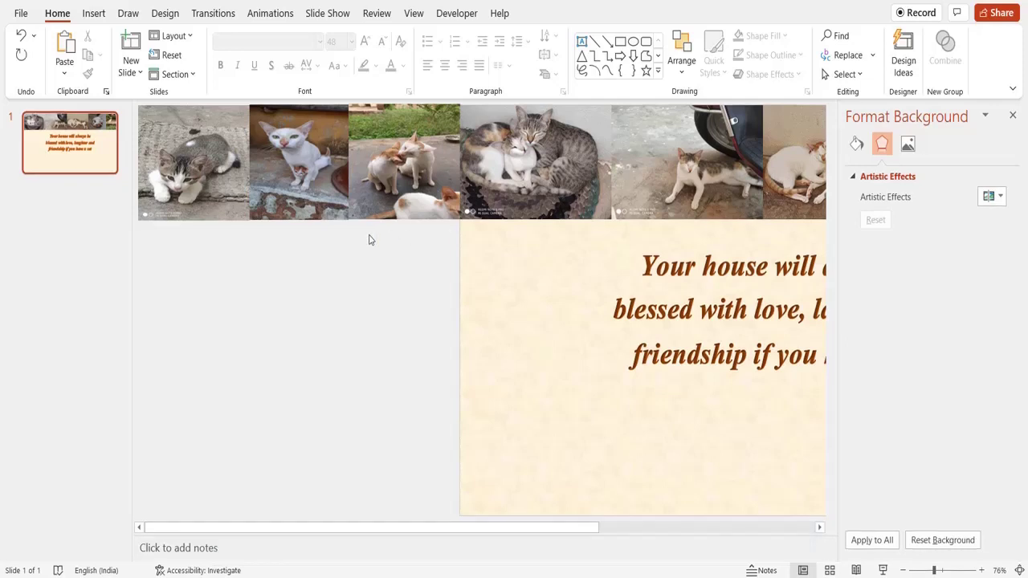
left_click(228, 200)
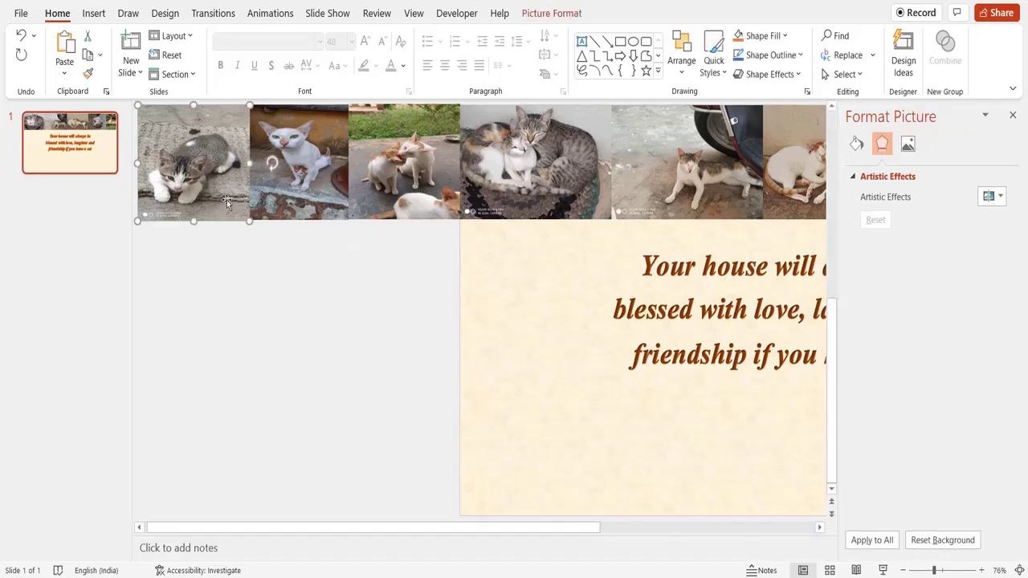
left_click(302, 200, "shift")
left_click(381, 187, "shift")
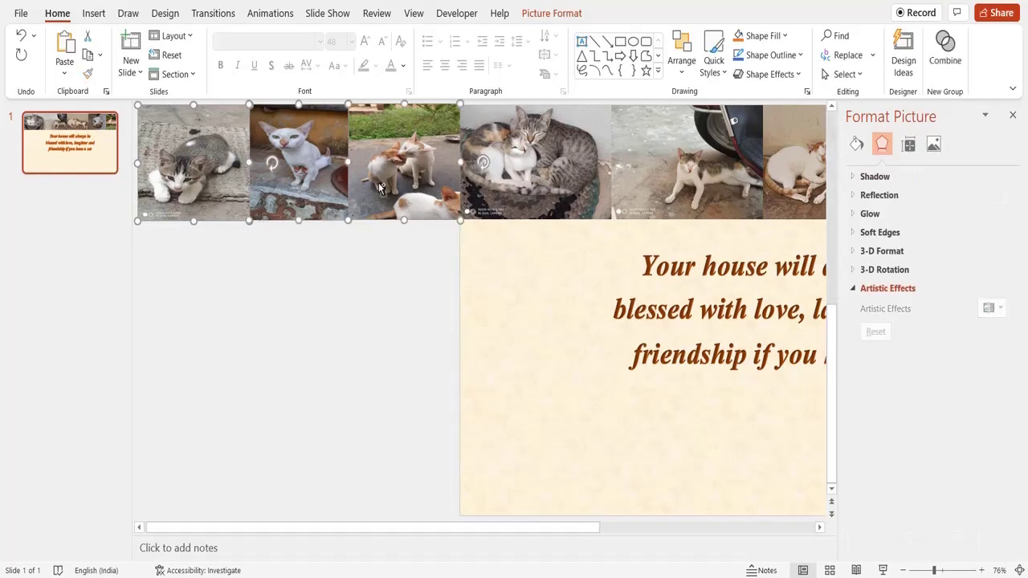
left_click(553, 164, "shift")
left_click(685, 176, "shift")
scroll(685, 177, "right", 5)
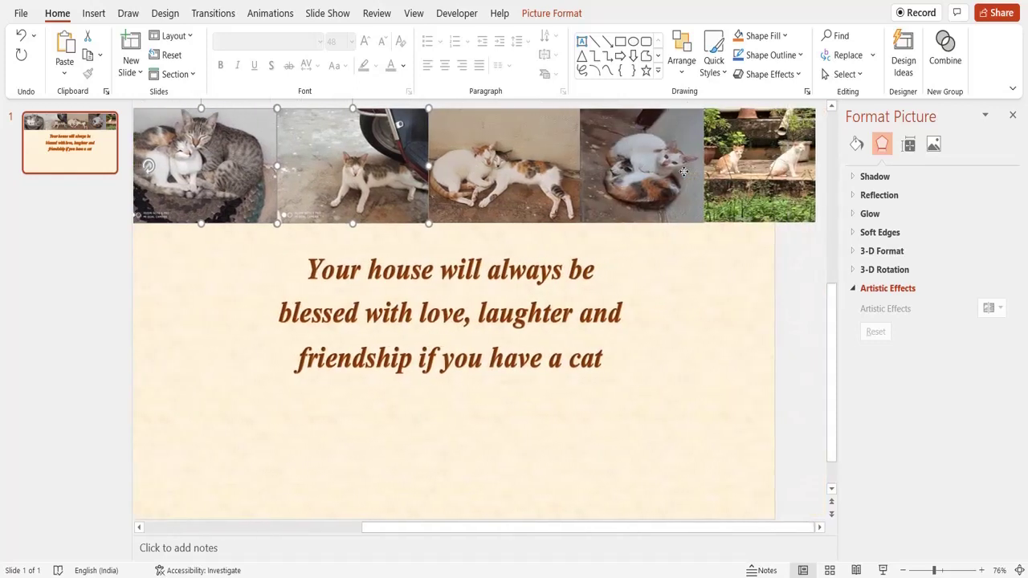
left_click(563, 177, "shift")
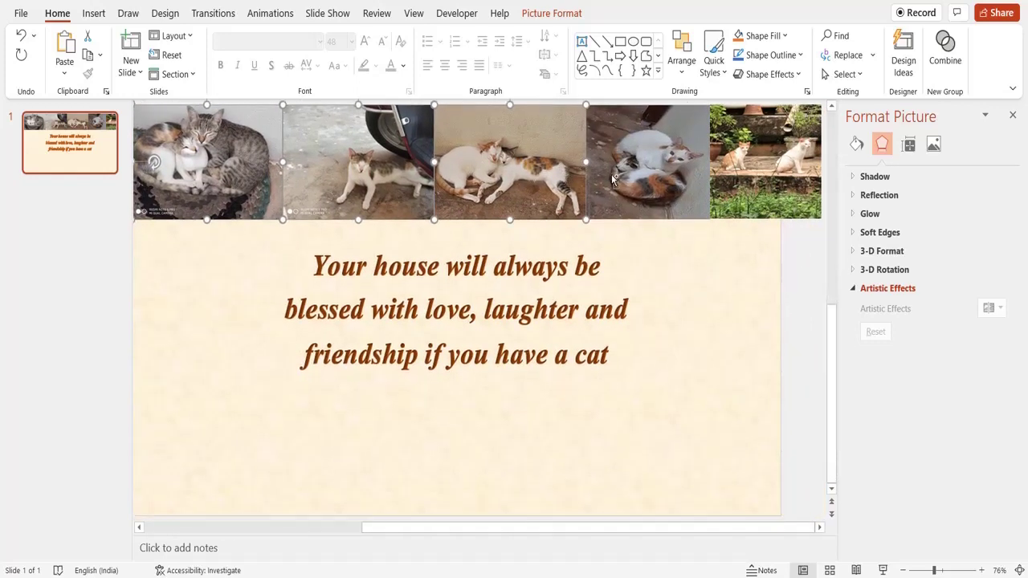
left_click(615, 181, "shift")
left_click(737, 180, "shift")
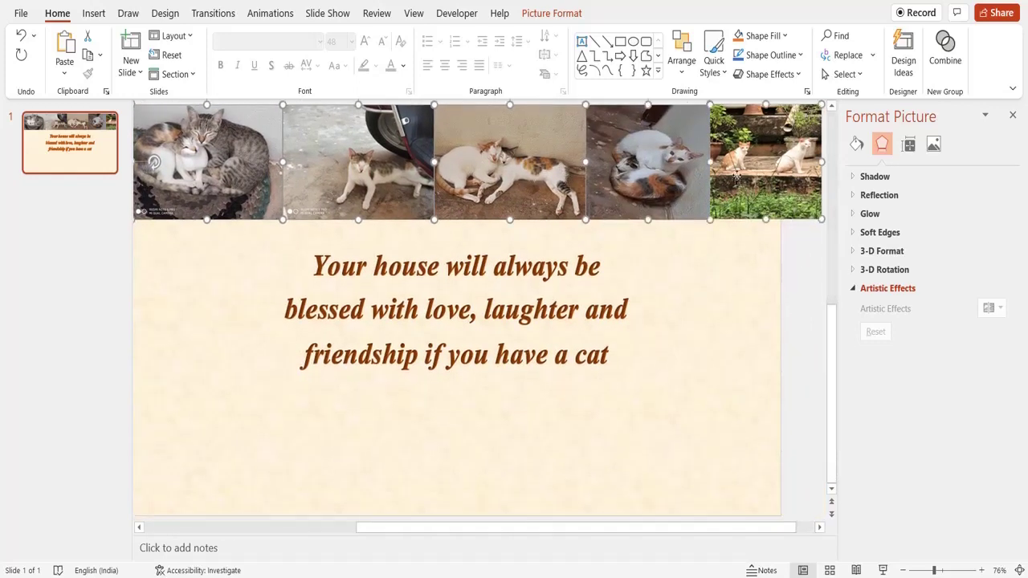
Apply the second bevel preset from Picture Effects to the selected photos.
left_click(540, 19)
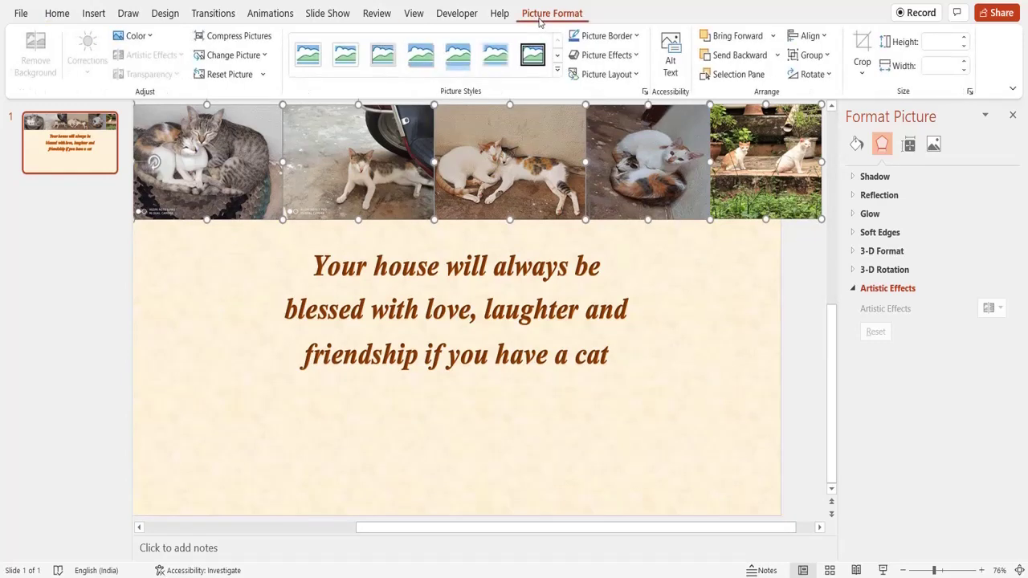
left_click(624, 57)
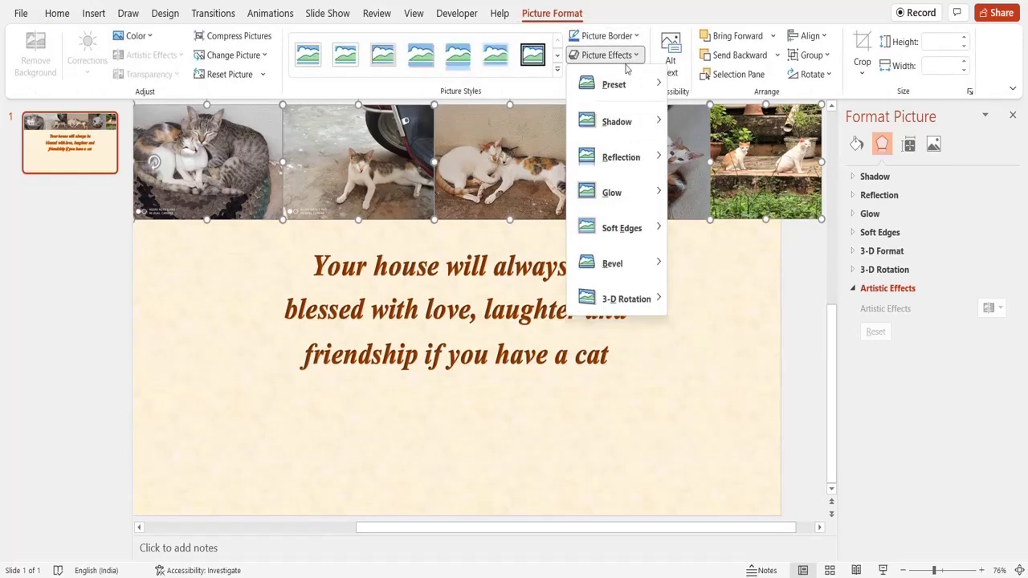
mouse_move(614, 84)
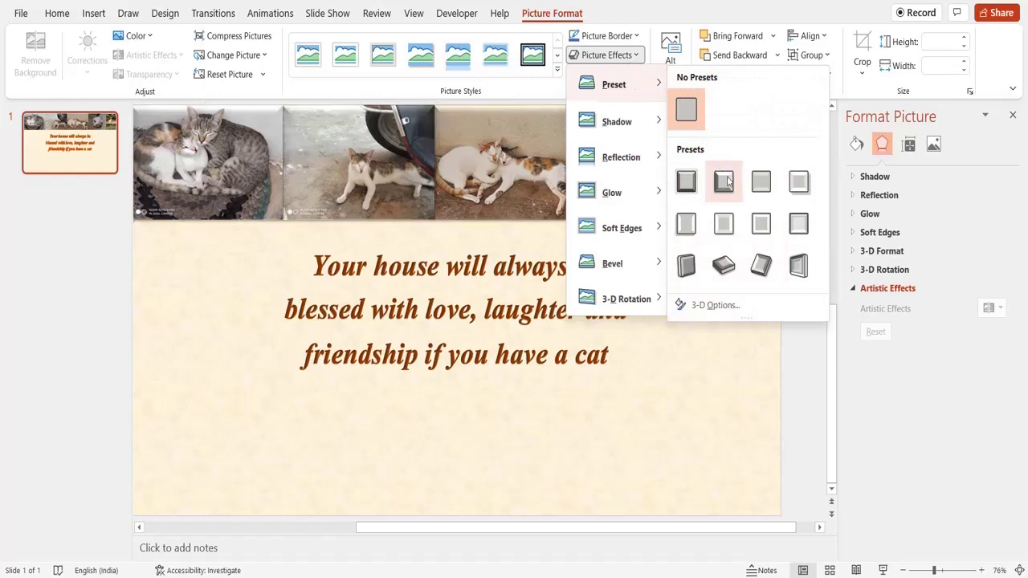
left_click(726, 181)
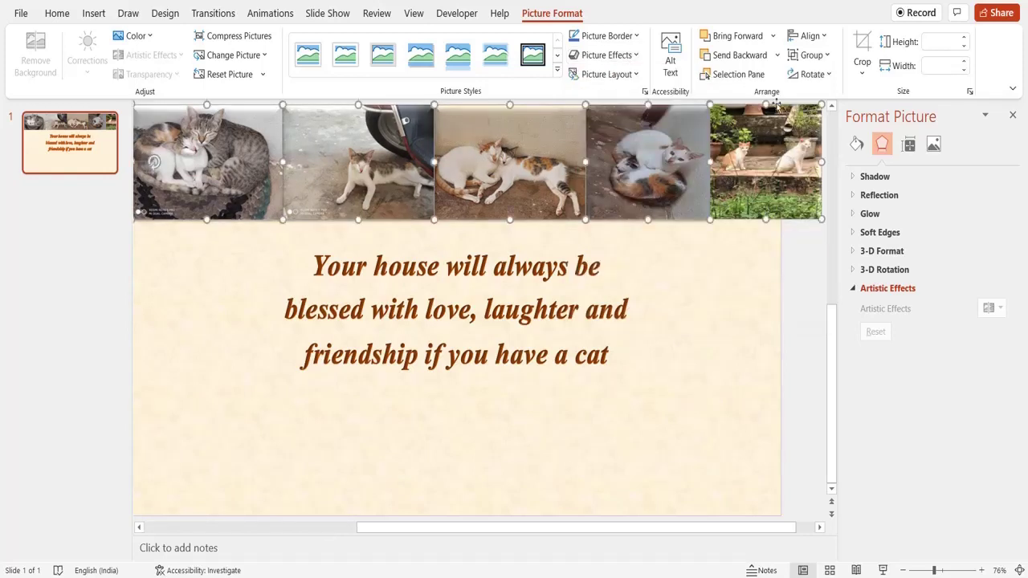
Group the five selected photos into one strip, then reselect the grouped strip.
left_click(815, 56)
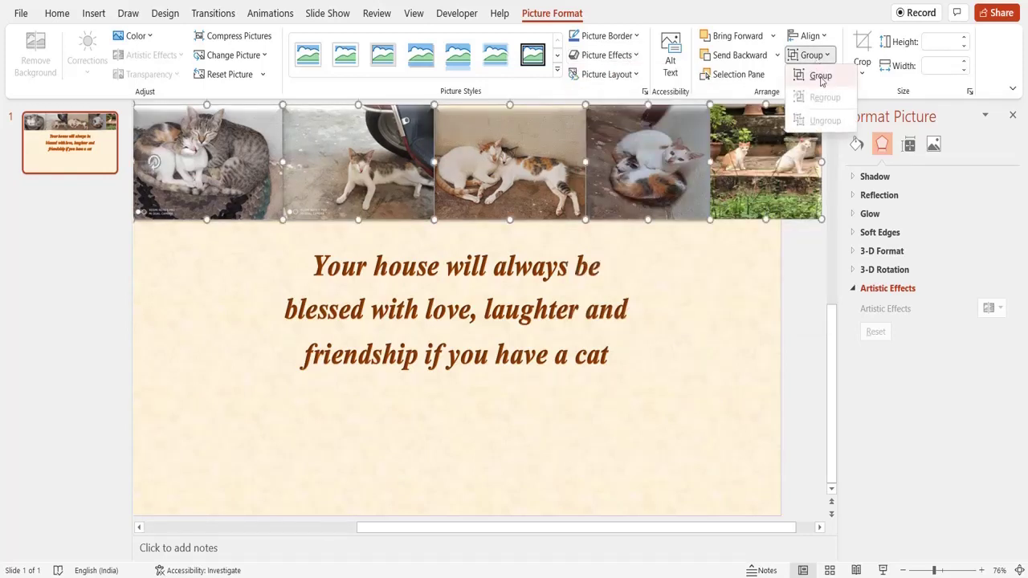
left_click(821, 78)
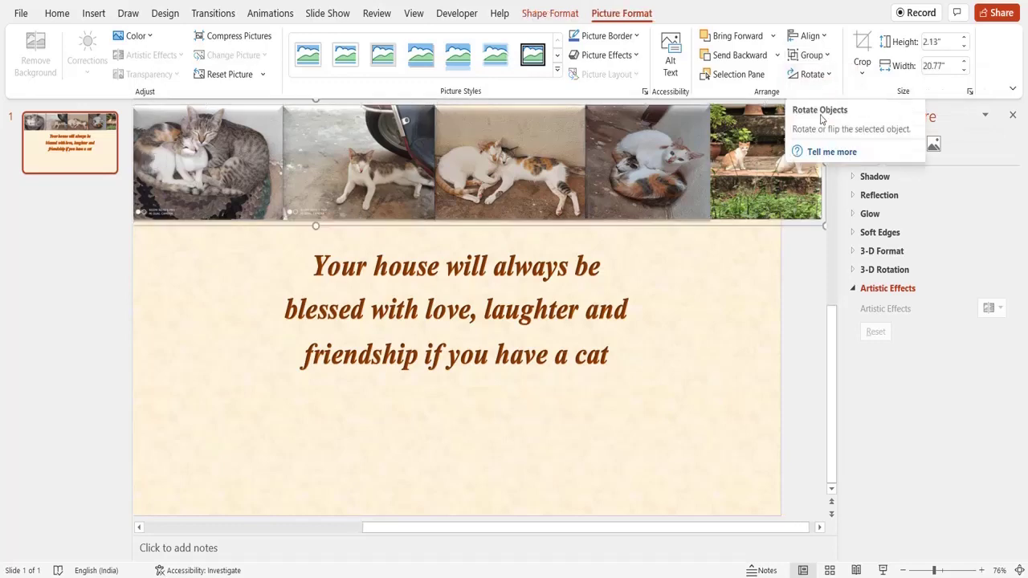
left_click(799, 275)
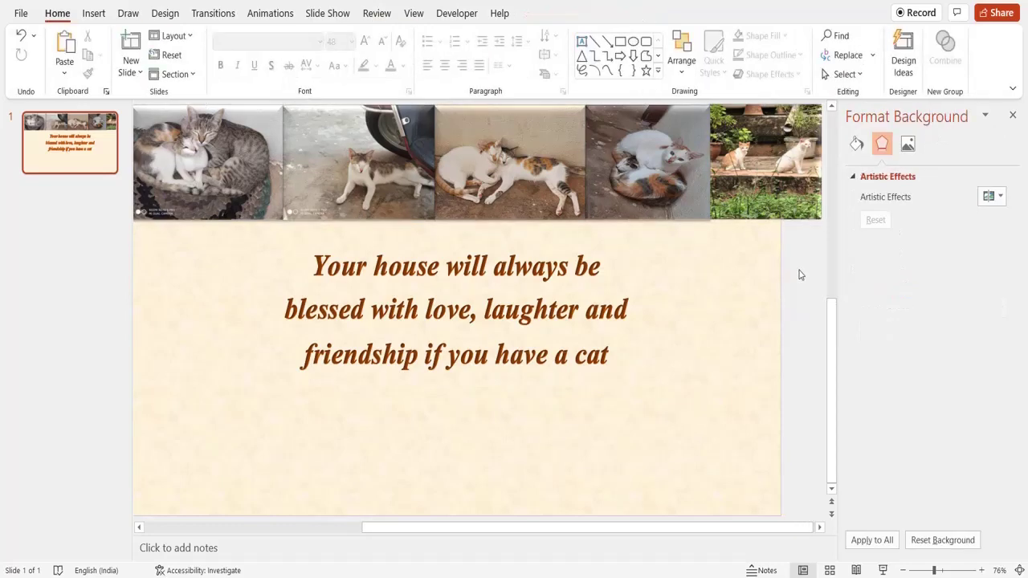
scroll(763, 249, "left", 1)
left_click(702, 209)
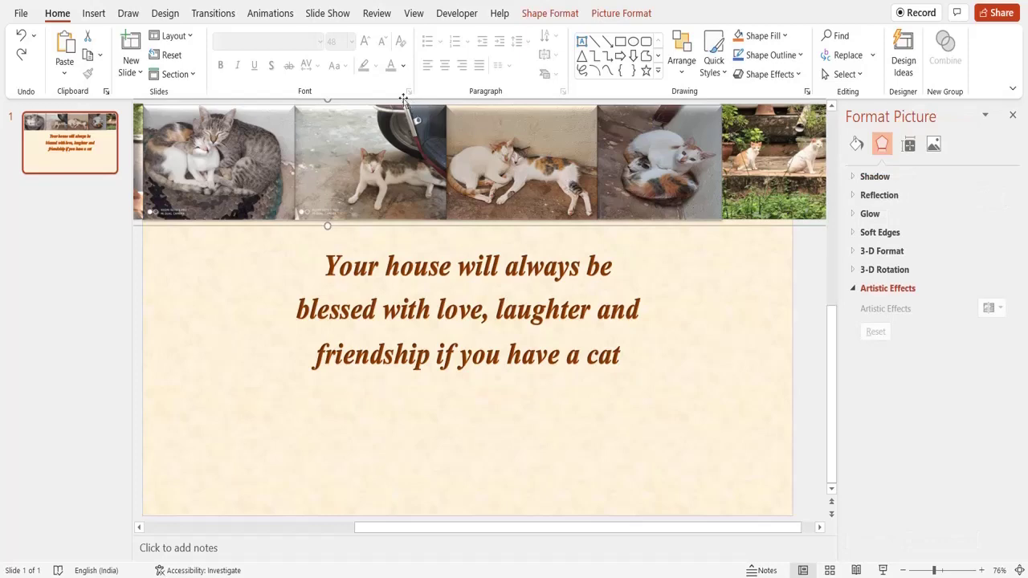
left_click(270, 13)
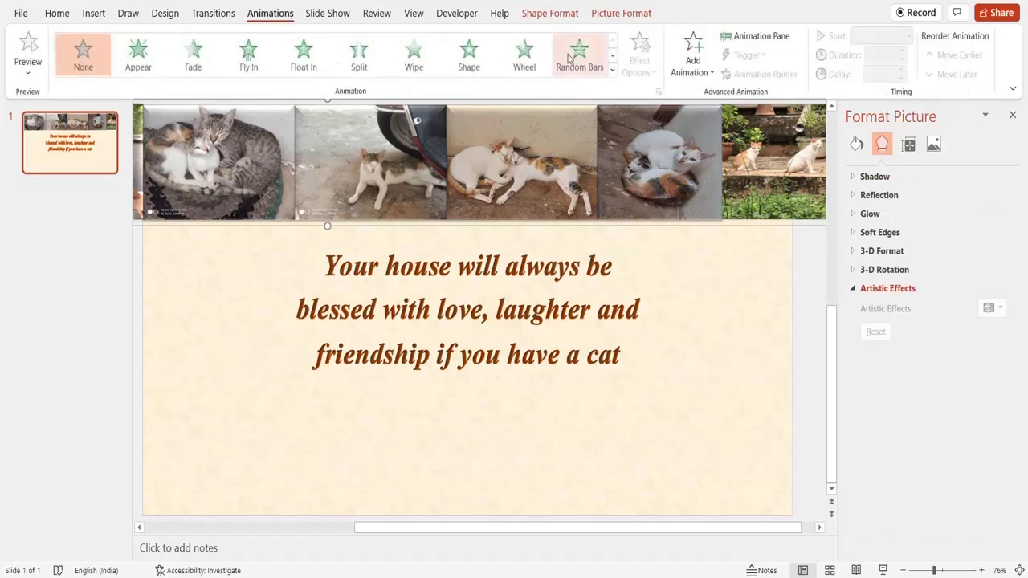
Add a Lines motion path to the photo group and set its direction to Right.
left_click(735, 41)
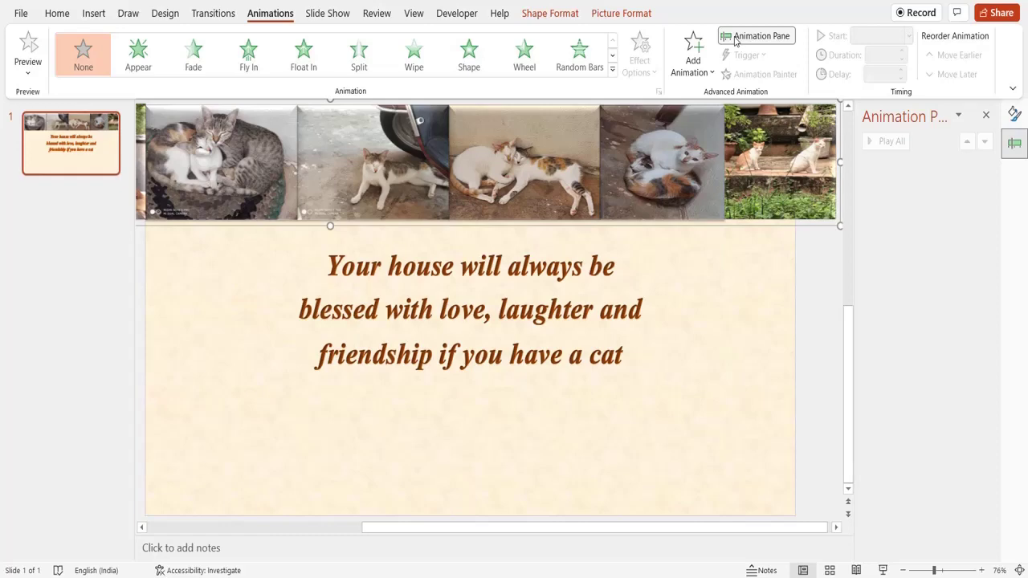
left_click(697, 69)
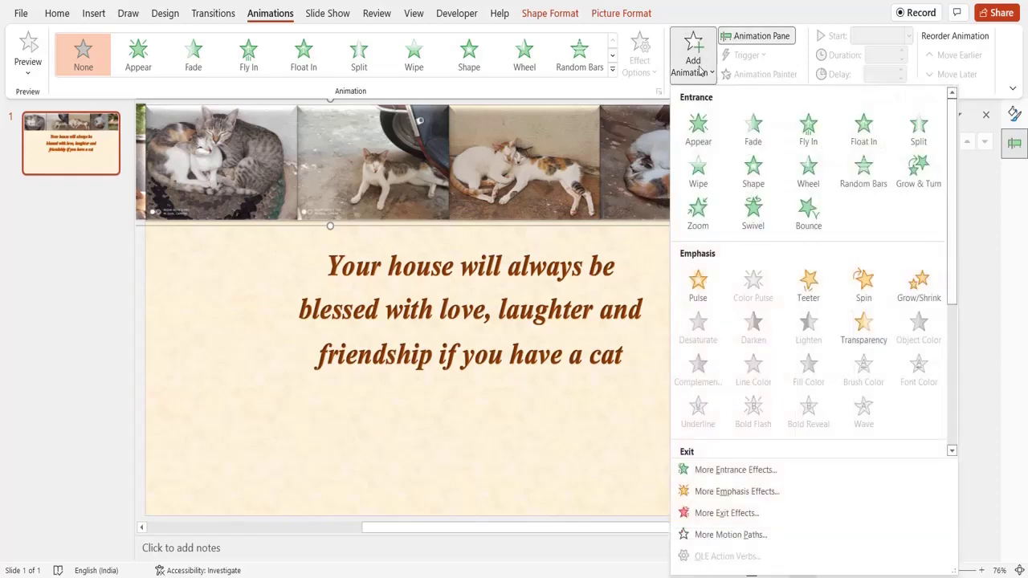
scroll(735, 215, "down", 3)
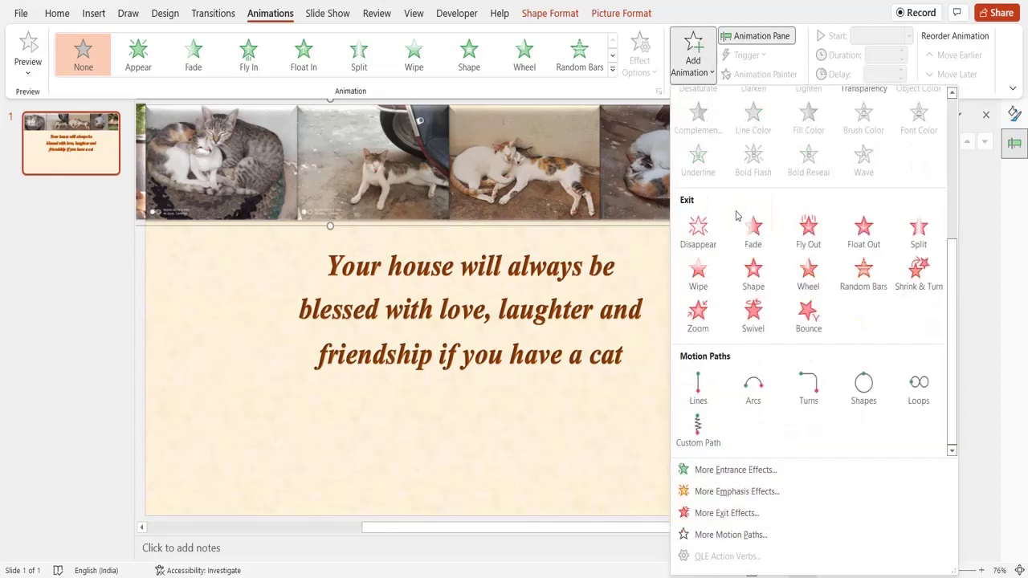
left_click(698, 385)
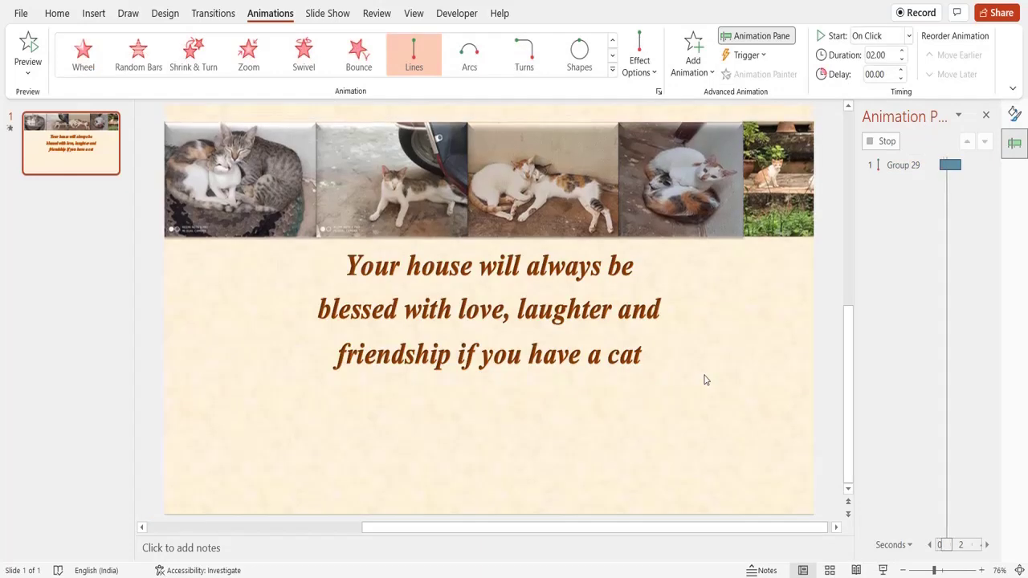
left_click(640, 67)
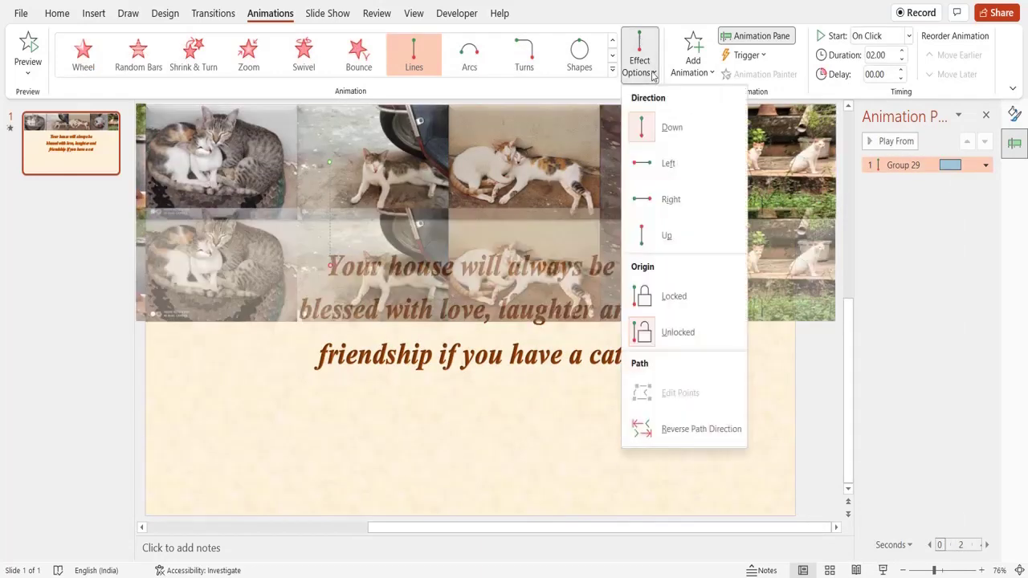
left_click(678, 201)
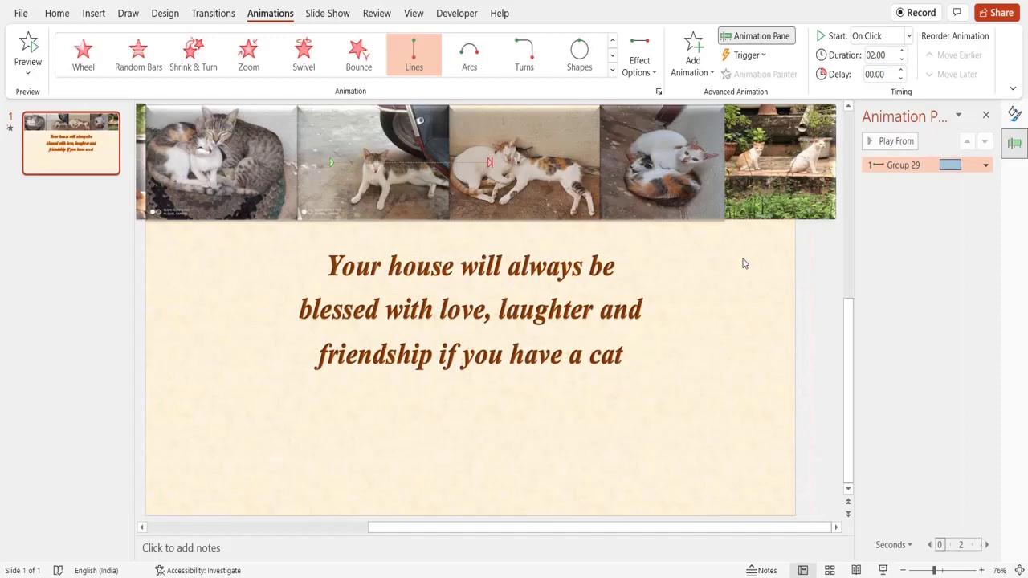
Open the motion path's effect options and set Smooth start to 0 sec.
right_click(897, 168)
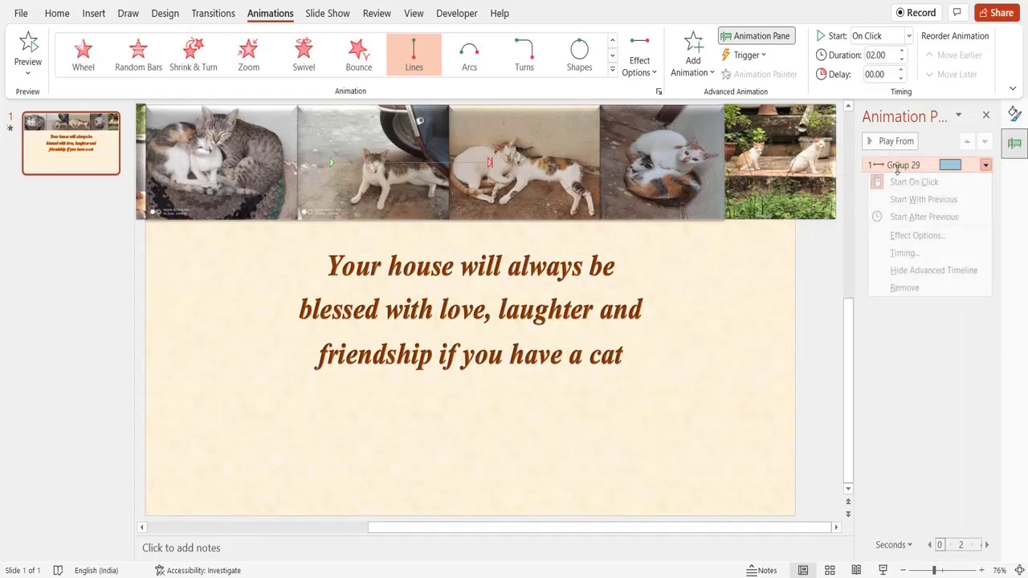
left_click(909, 236)
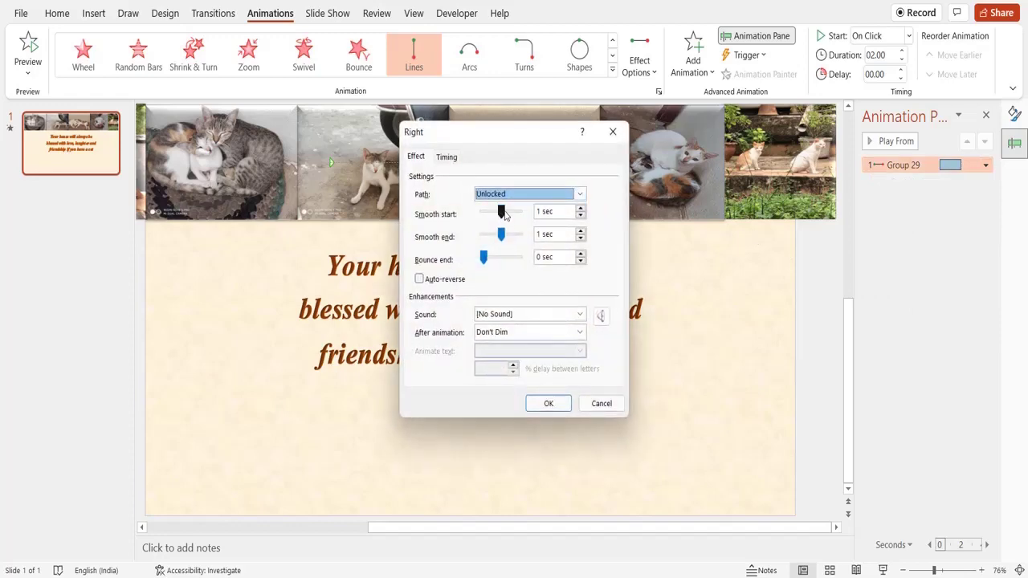
mouse_move(501, 212)
left_mouse_down()
mouse_move(482, 212)
mouse_move(482, 238)
left_mouse_up()
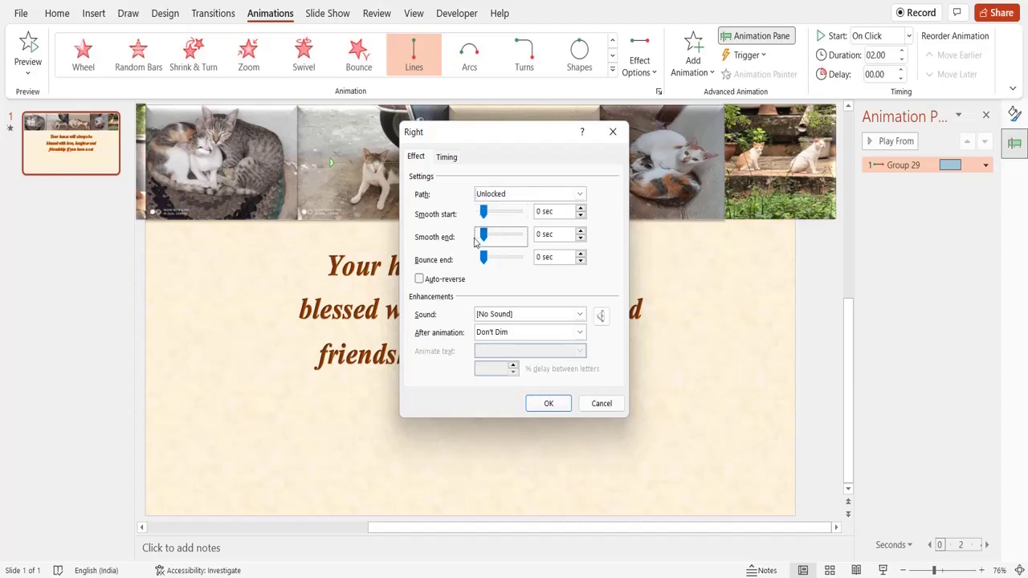
Set timing to start With Previous, last 9 seconds, and repeat until end of slide.
left_click(454, 158)
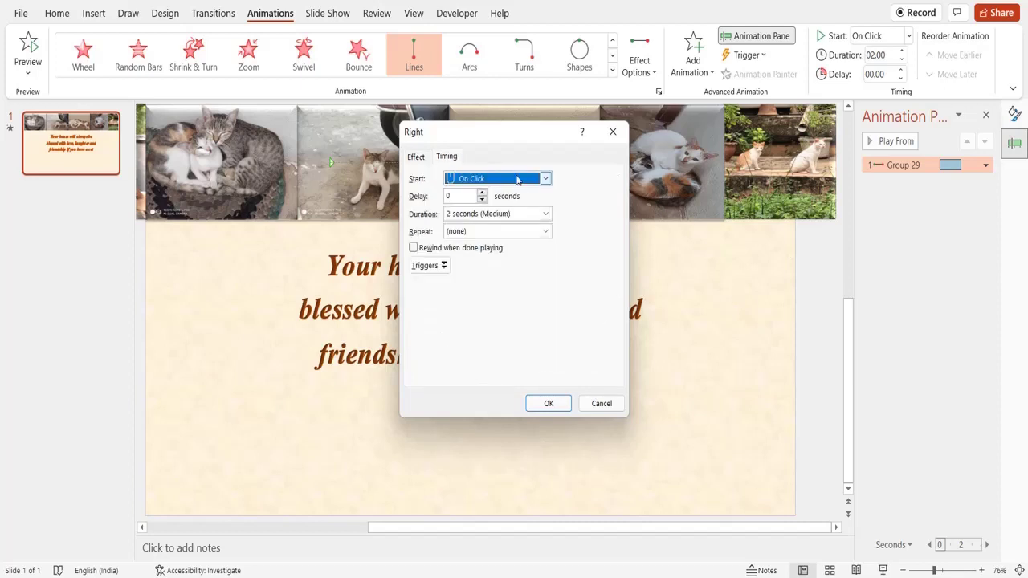
left_click(545, 179)
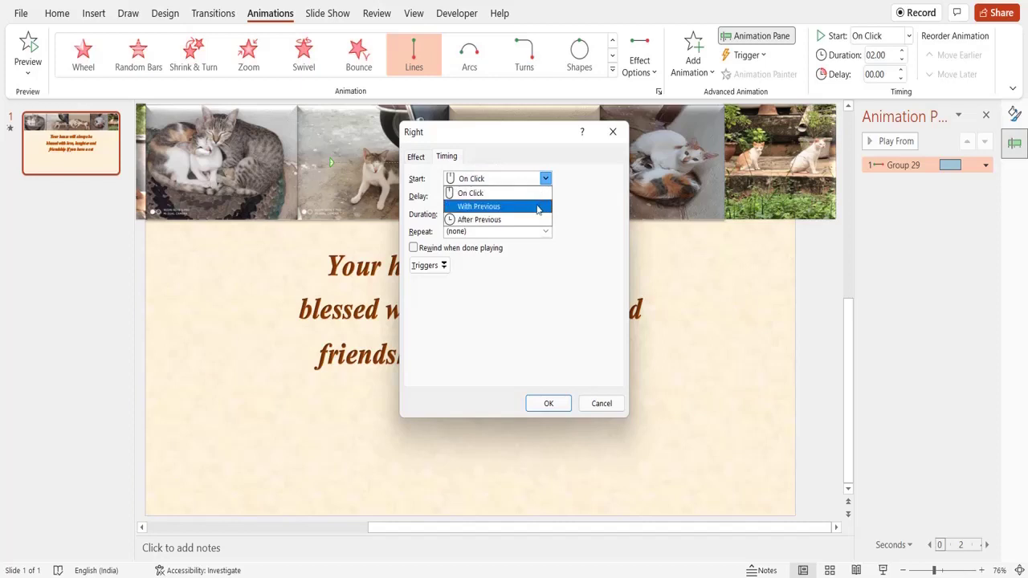
left_click(538, 205)
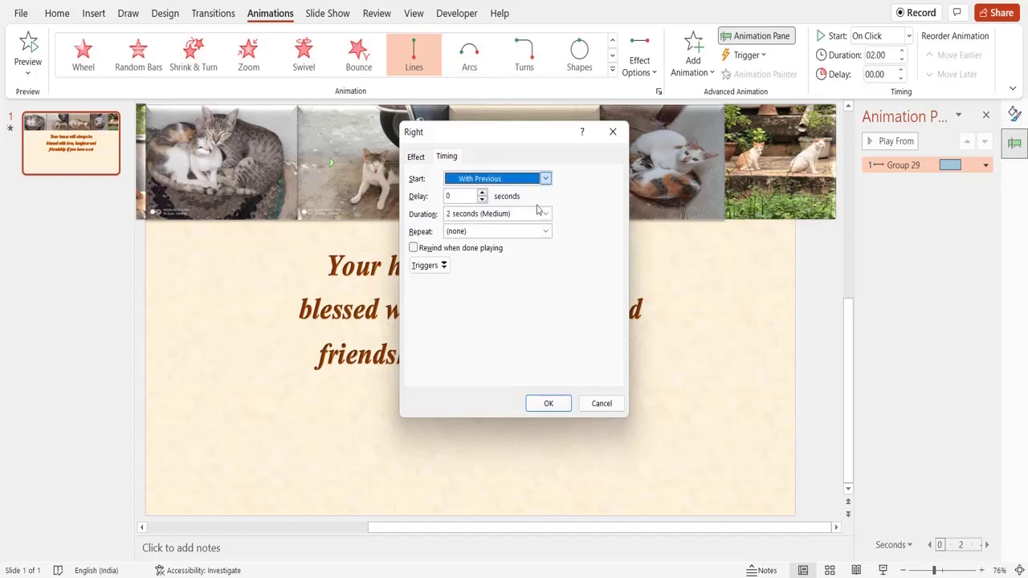
left_click(452, 215)
left_click(452, 217)
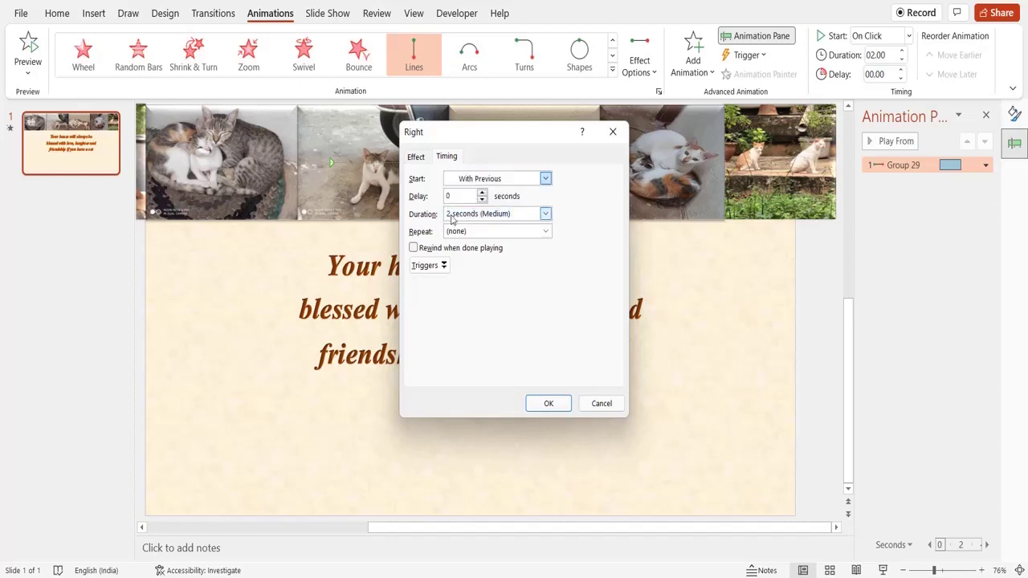
key("BackSpace")
type("5")
left_click(545, 232)
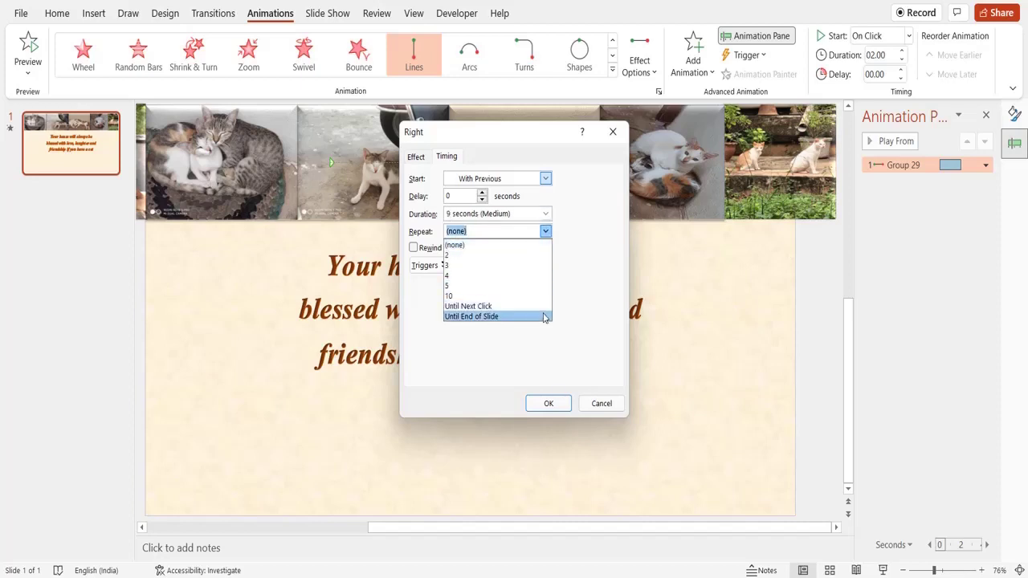
left_click(543, 316)
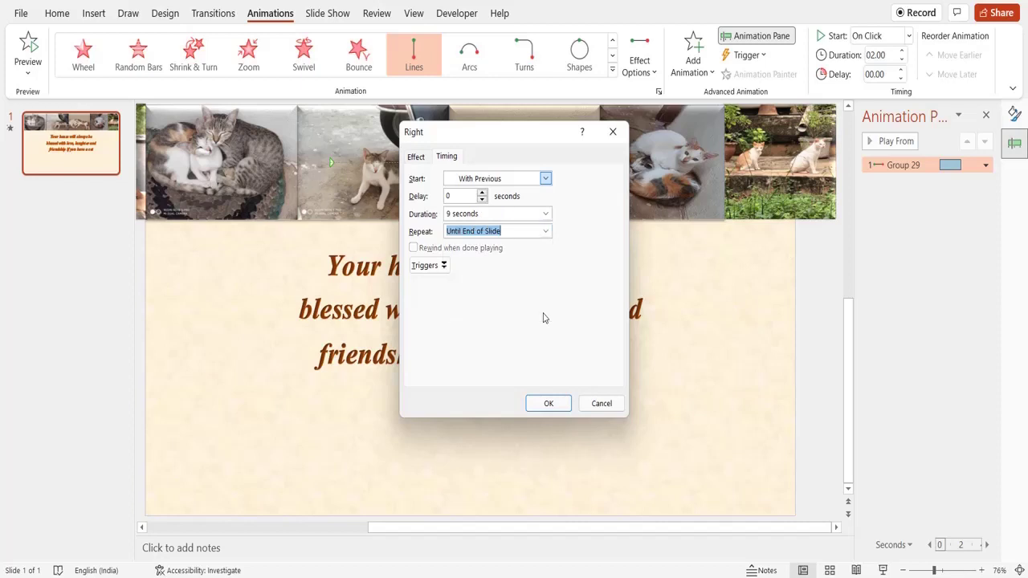
left_click(560, 404)
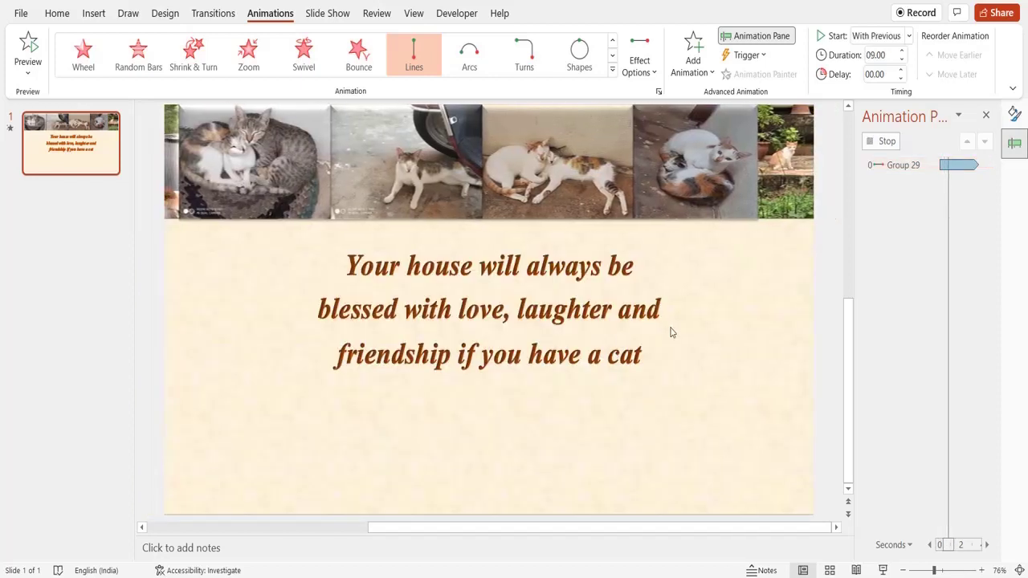
left_click(673, 332)
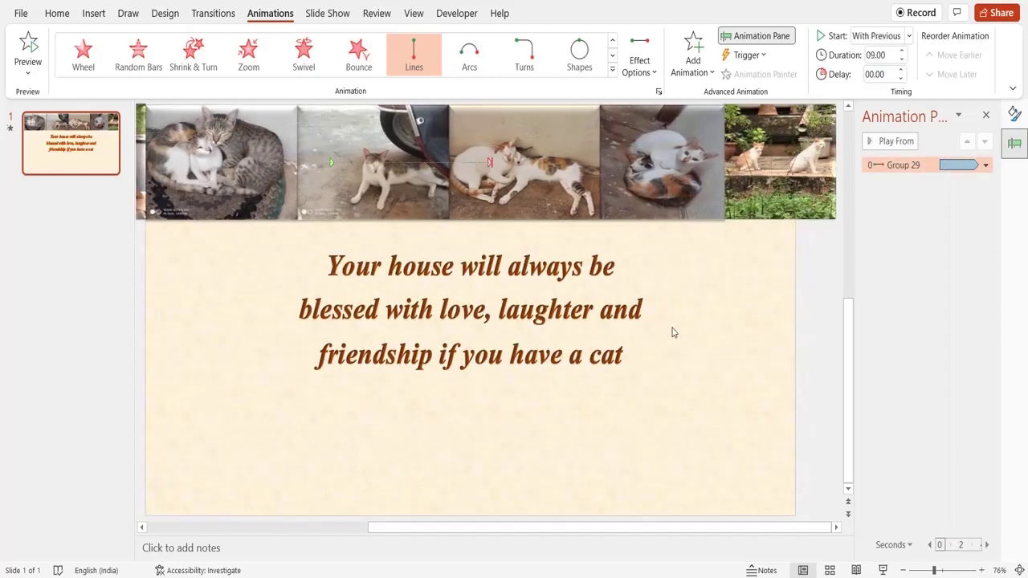
Duplicate the top photo strip and line the copy up along the slide's bottom edge.
left_click(678, 186)
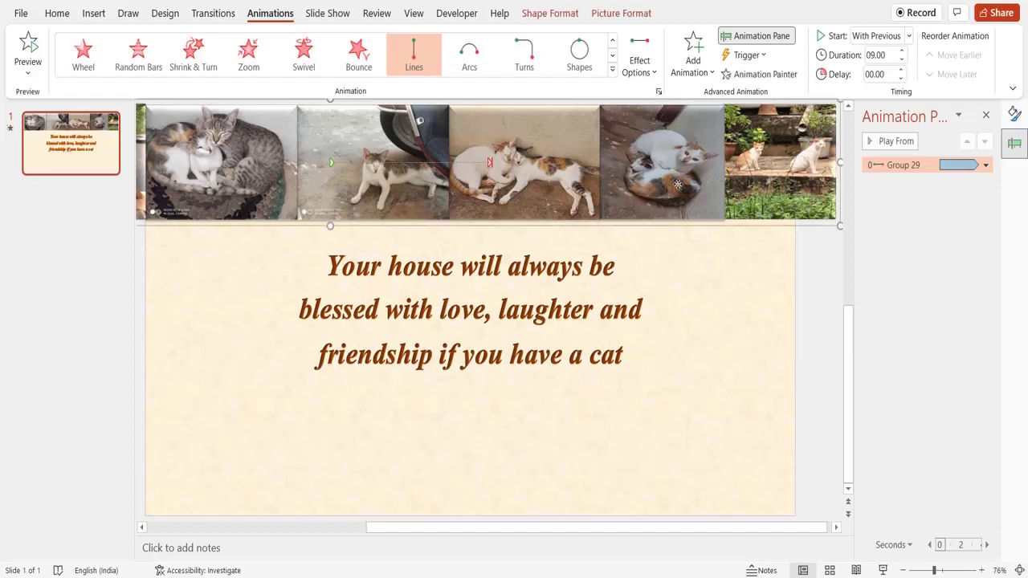
key("ctrl+d")
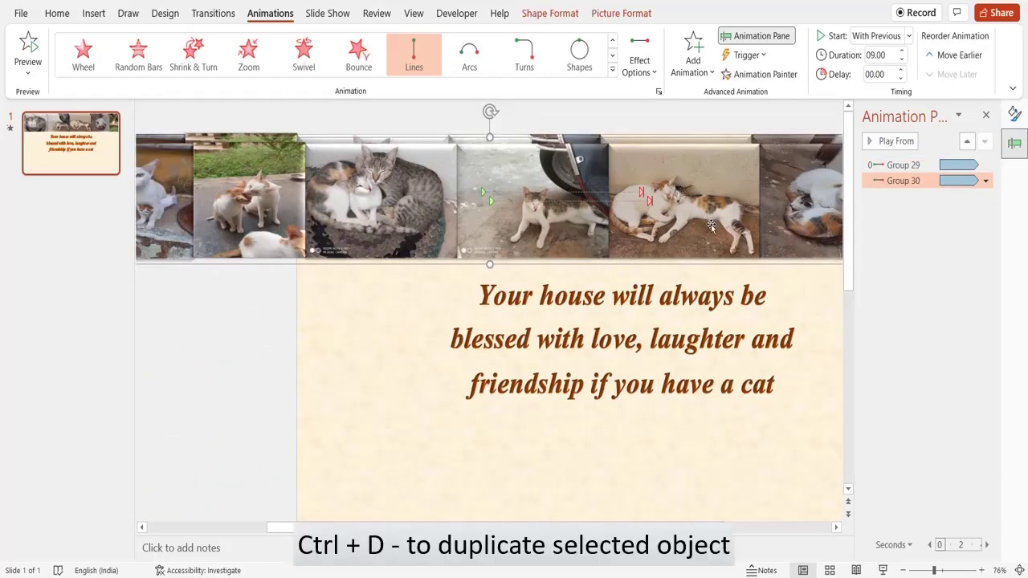
left_click_drag(711, 226, 688, 472)
key("ctrl+d")
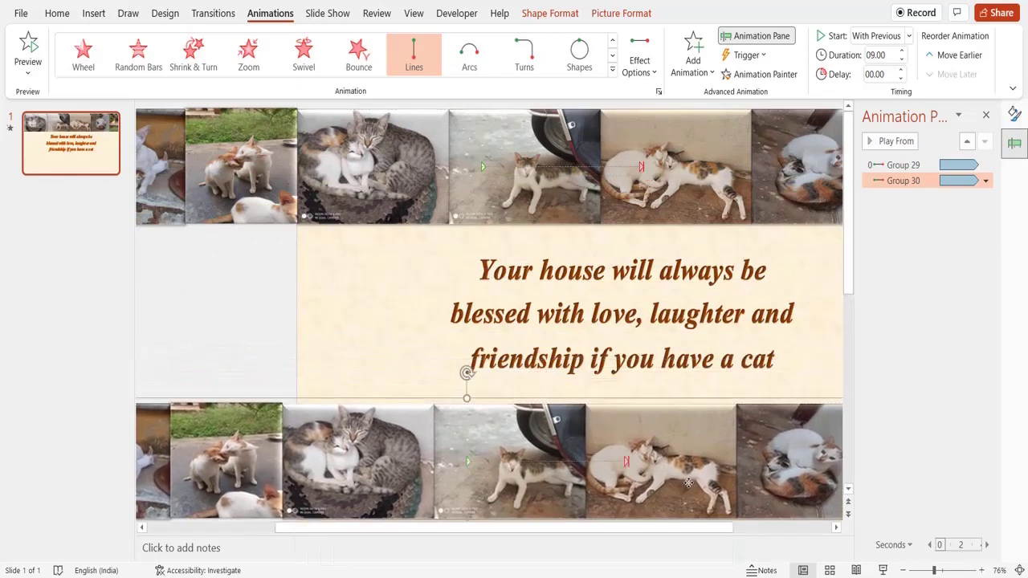
left_click_drag(551, 480, 695, 484)
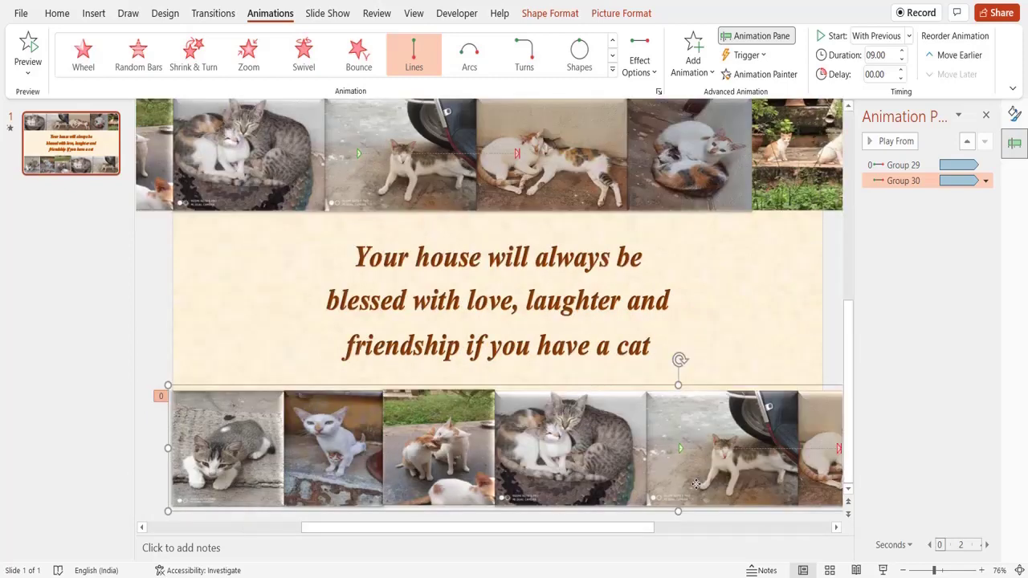
Switch the bottom strip's motion direction to Left and remove its smooth start.
left_click(646, 71)
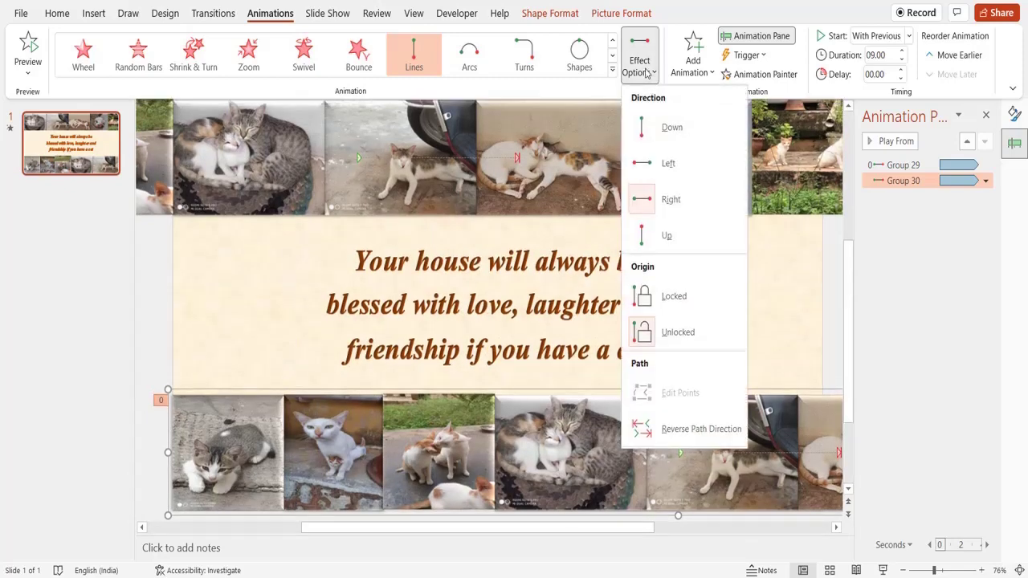
left_click(666, 163)
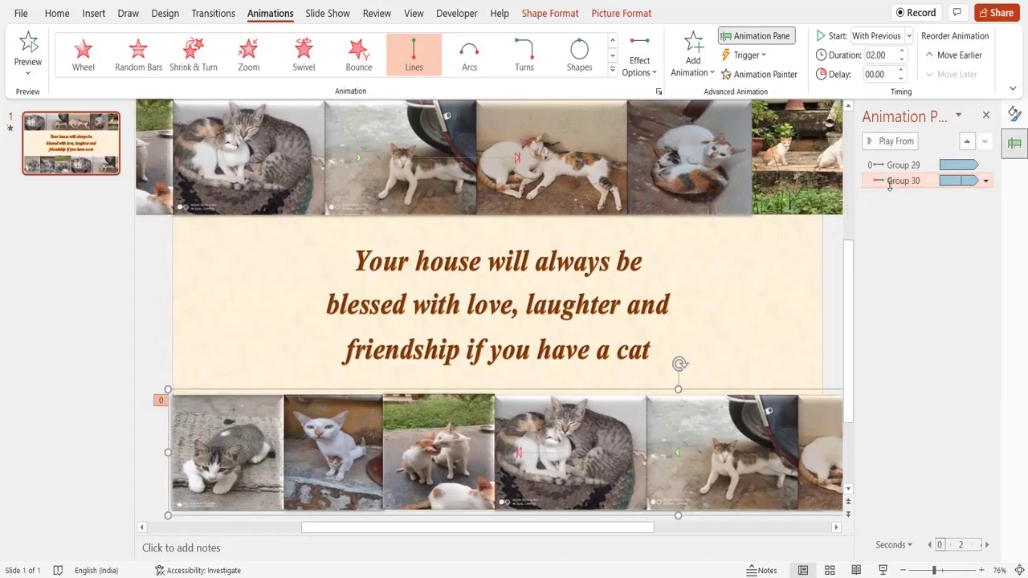
right_click(890, 187)
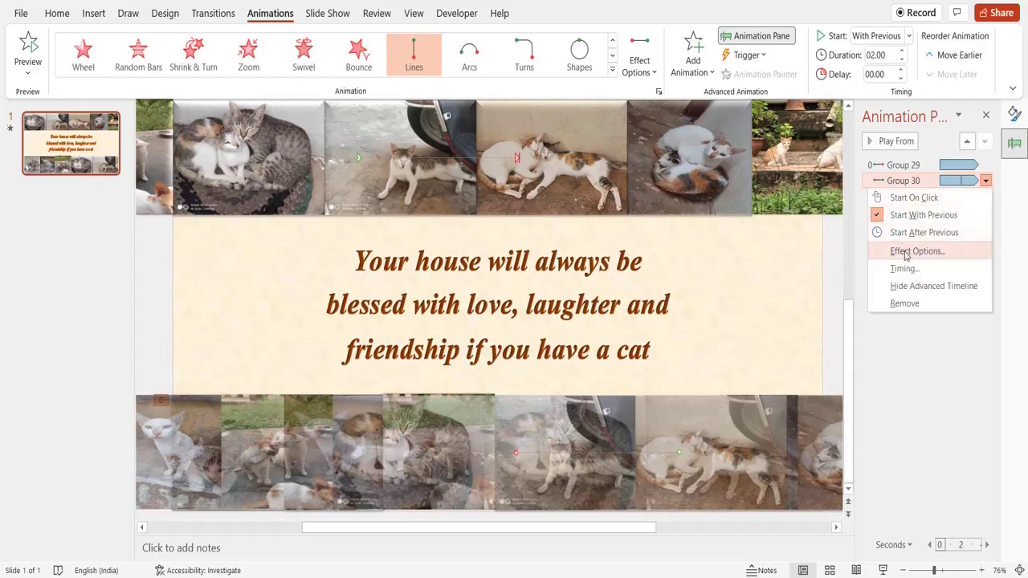
left_click(906, 253)
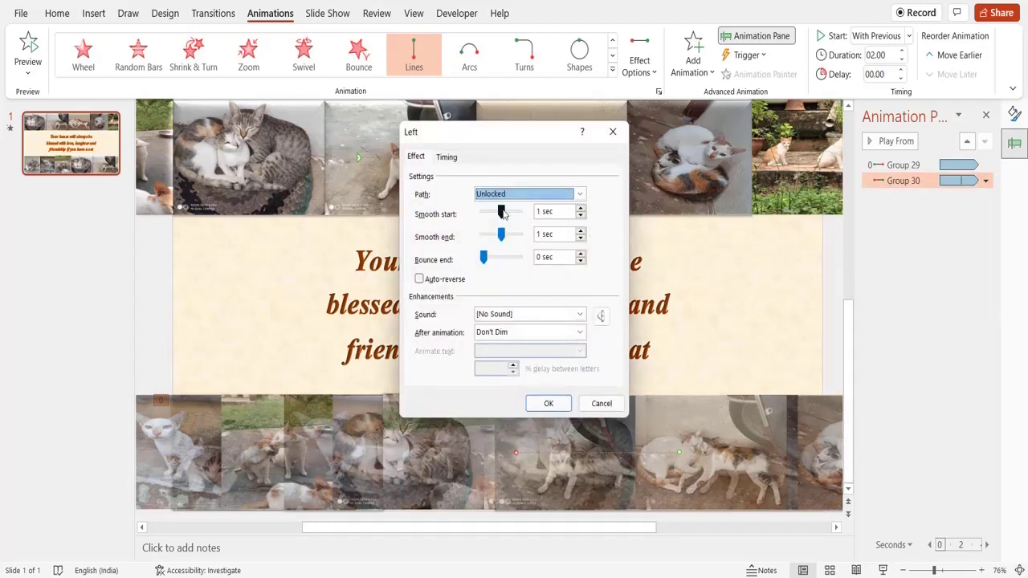
mouse_move(502, 213)
left_mouse_down()
mouse_move(482, 221)
mouse_move(474, 241)
left_mouse_up()
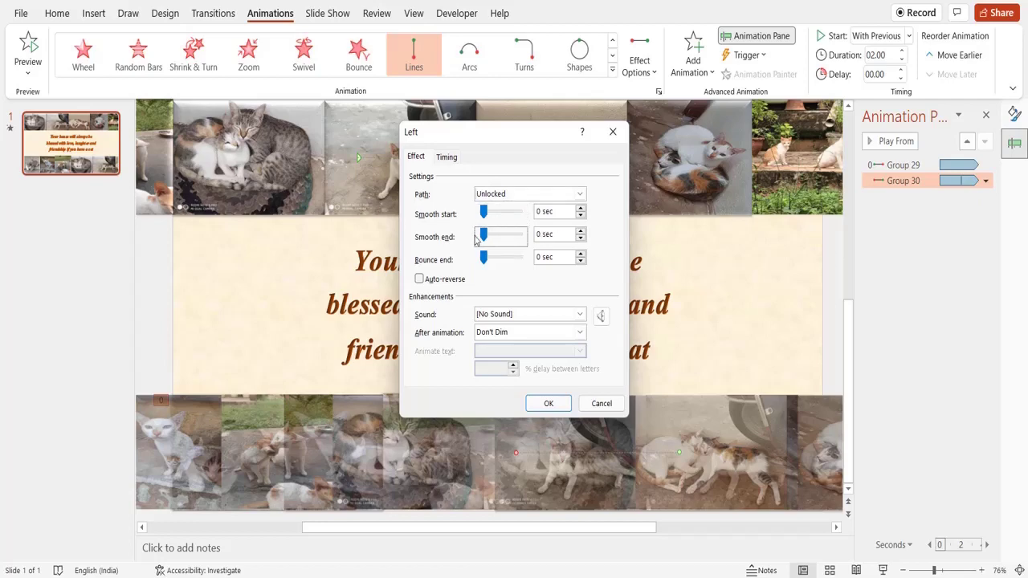
Set the leftward motion's duration to 9 seconds, then select the cat quote text box.
left_click(448, 157)
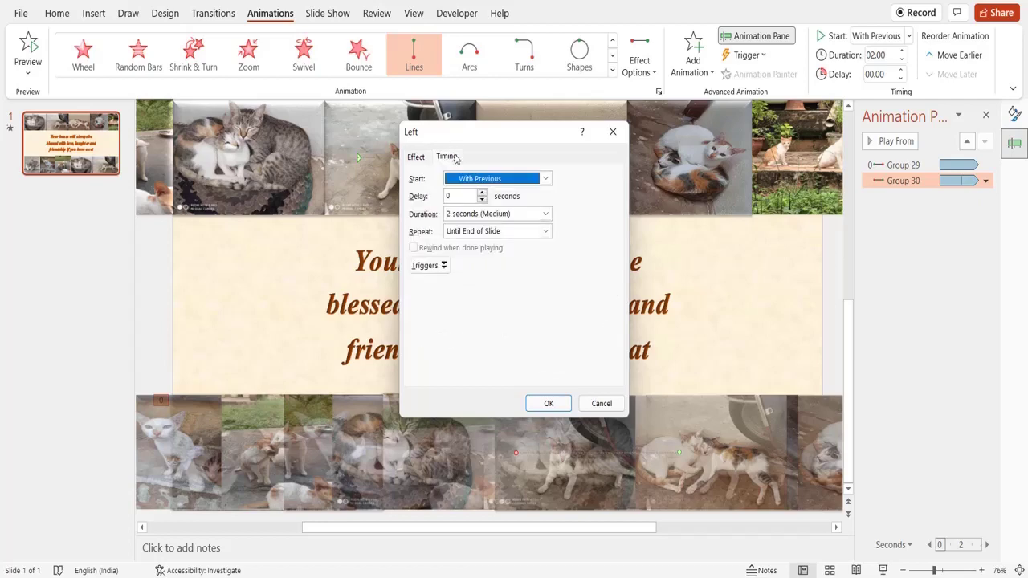
left_click(492, 214)
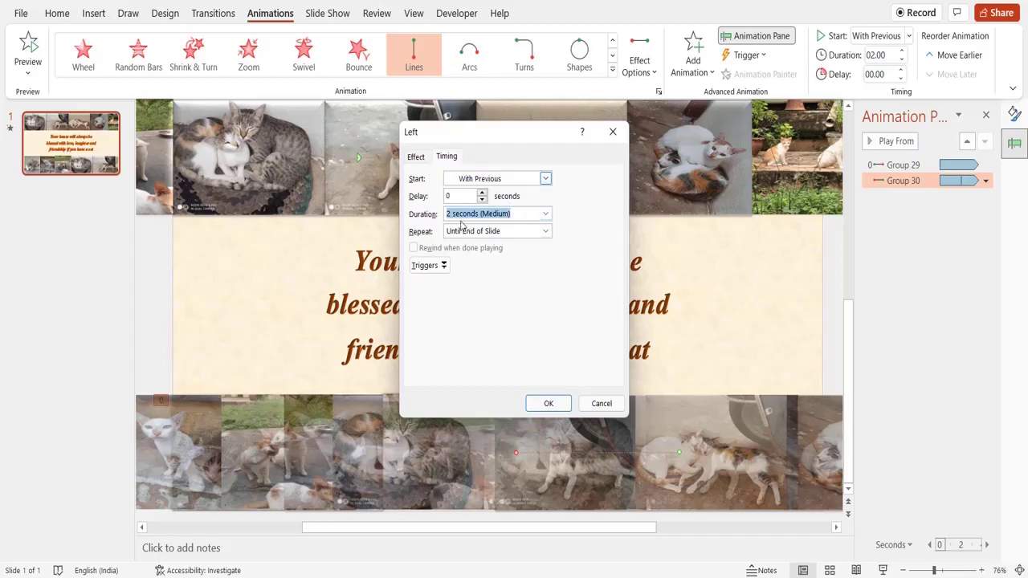
left_click(450, 217)
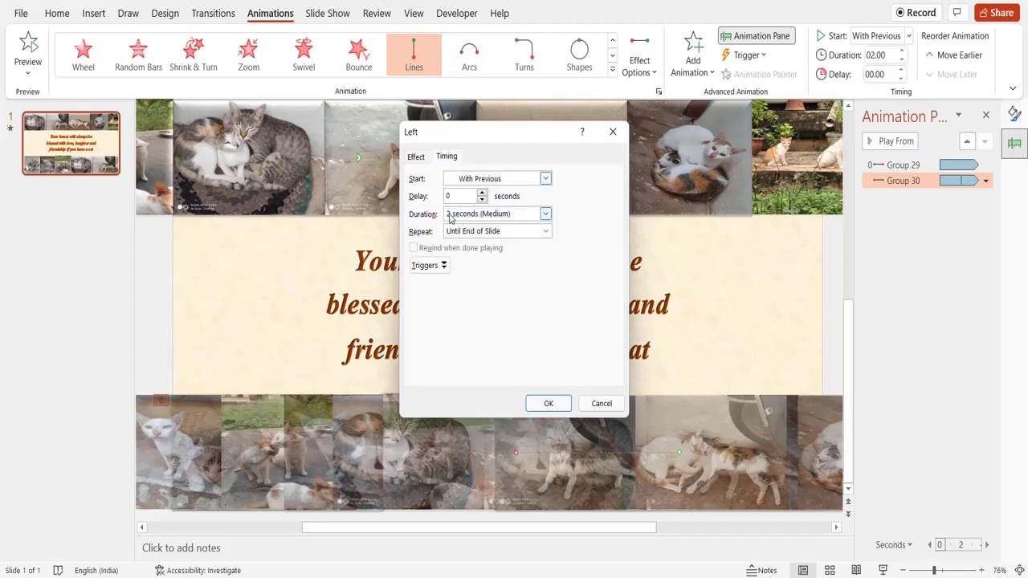
type("9")
left_click(549, 403)
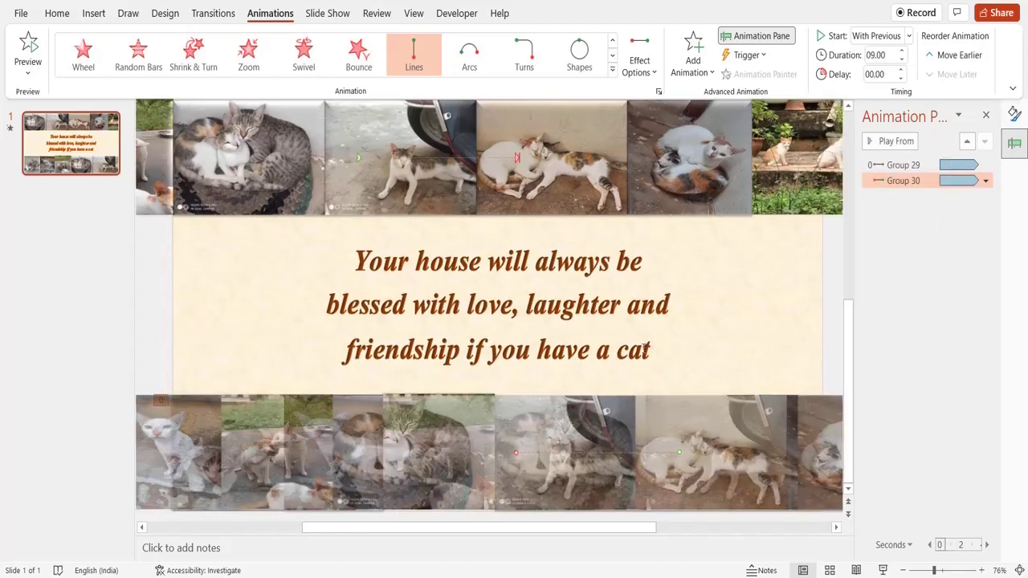
left_click(646, 347)
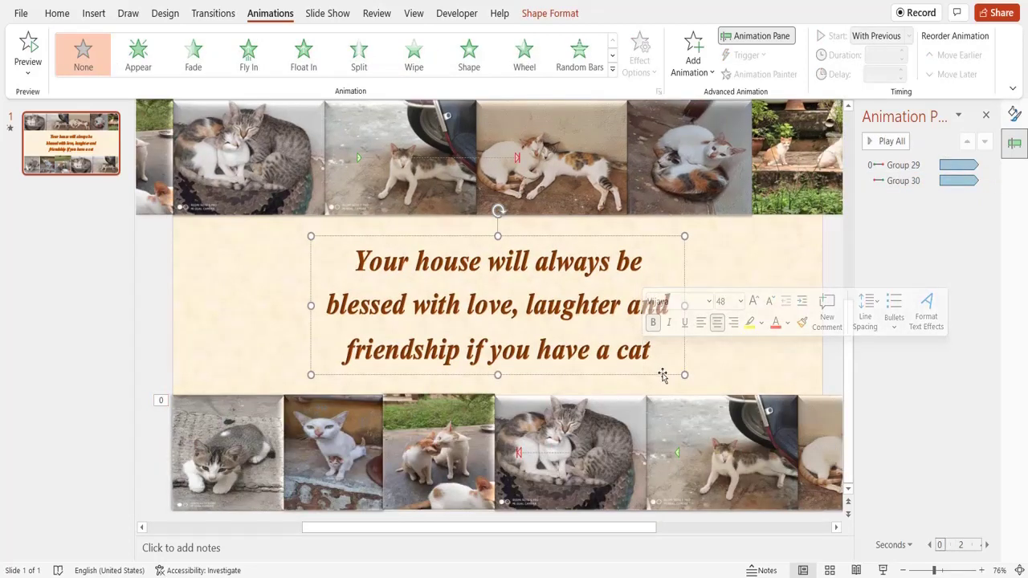
Add a Zoom entrance to the cat quote, lasting 1 second and starting With Previous.
left_click(692, 70)
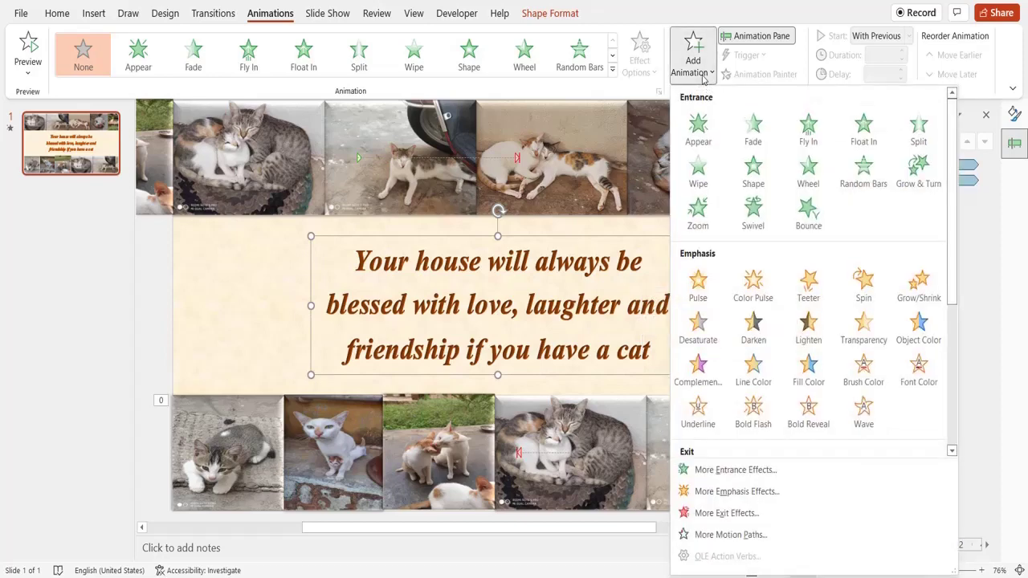
left_click(698, 212)
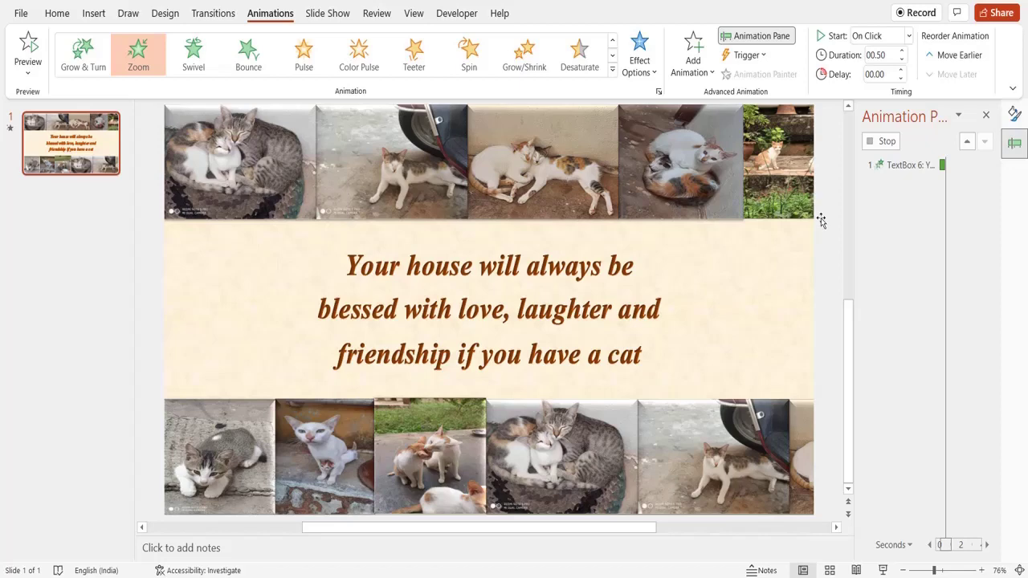
left_click(903, 50)
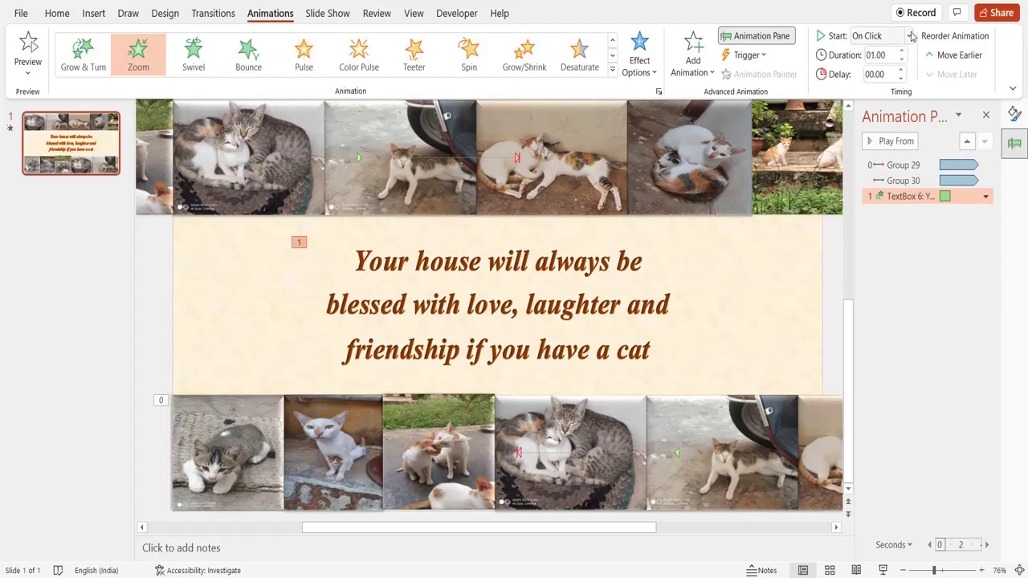
left_click(908, 35)
left_click(881, 73)
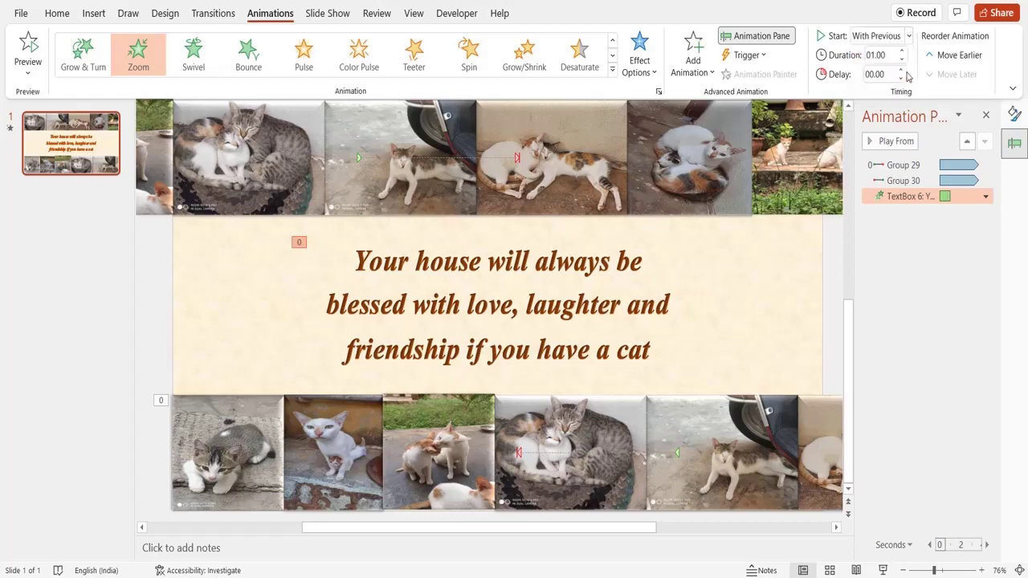
left_click(801, 280)
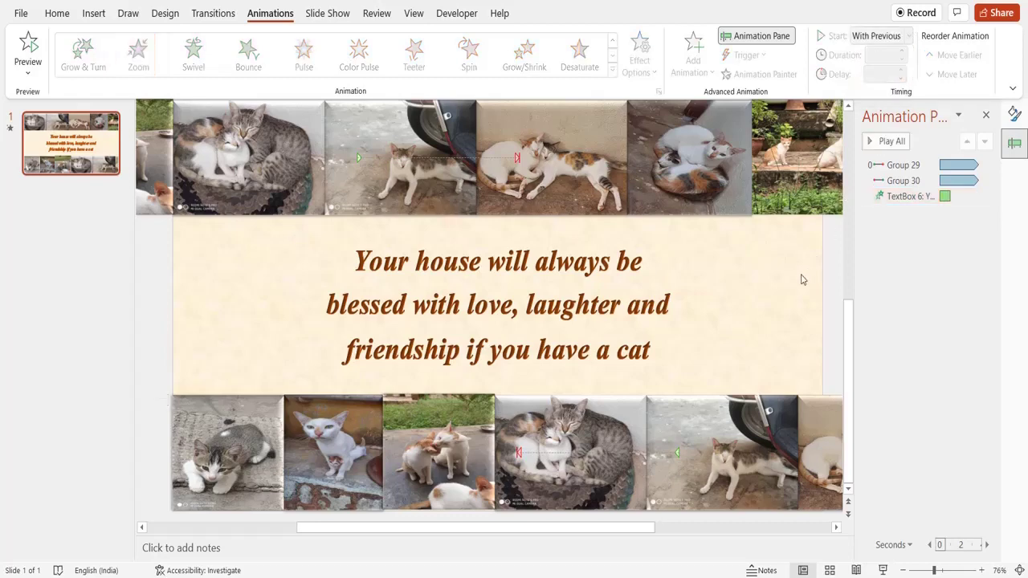